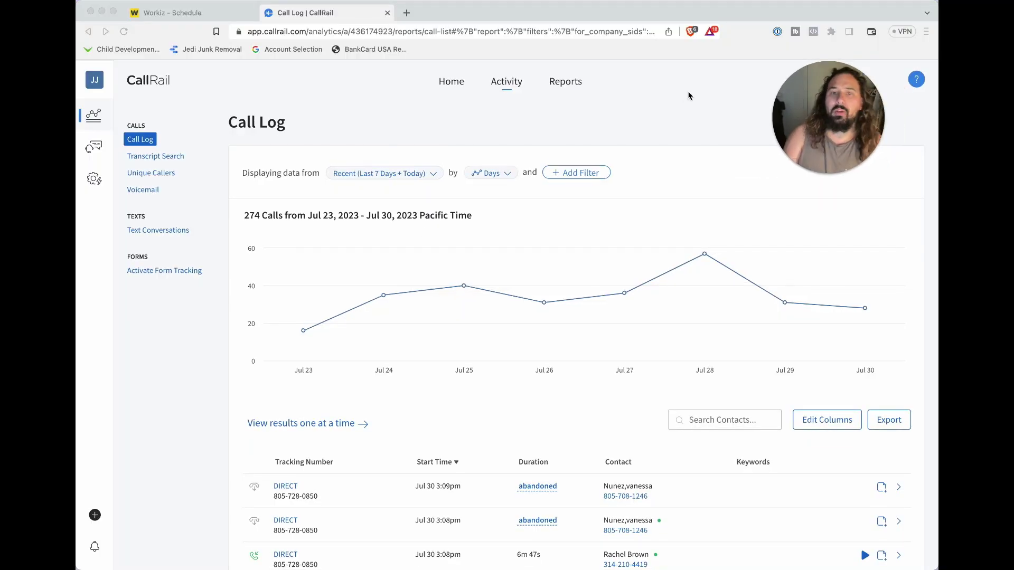
Open CallRail's lead attribution report.
{"action": "left_click", "coordinate": [563, 84]}
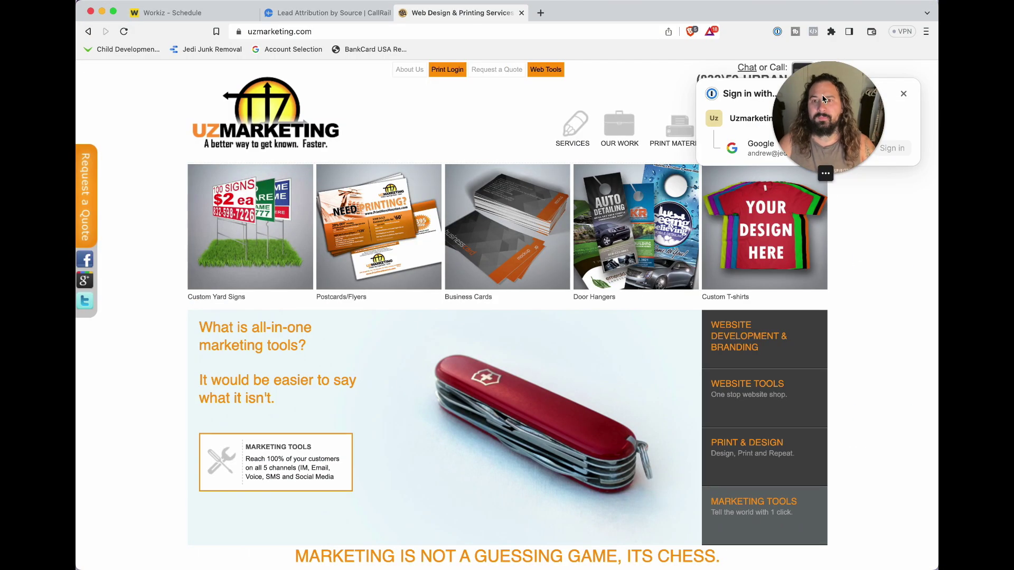
{"action": "left_click_drag", "start_coordinate": [823, 99], "coordinate": [863, 233]}
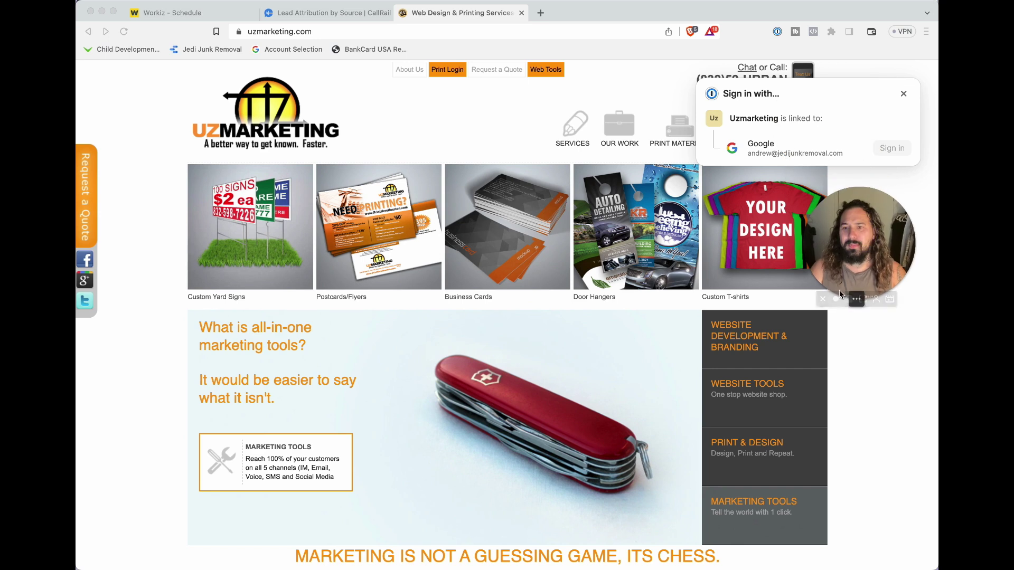
{"action": "left_click_drag", "start_coordinate": [863, 140], "coordinate": [720, 295]}
Log into UZ Marketing and view the order history with the two Junk Removal orders, $588.69 and $338.51.
{"action": "left_click", "coordinate": [447, 69]}
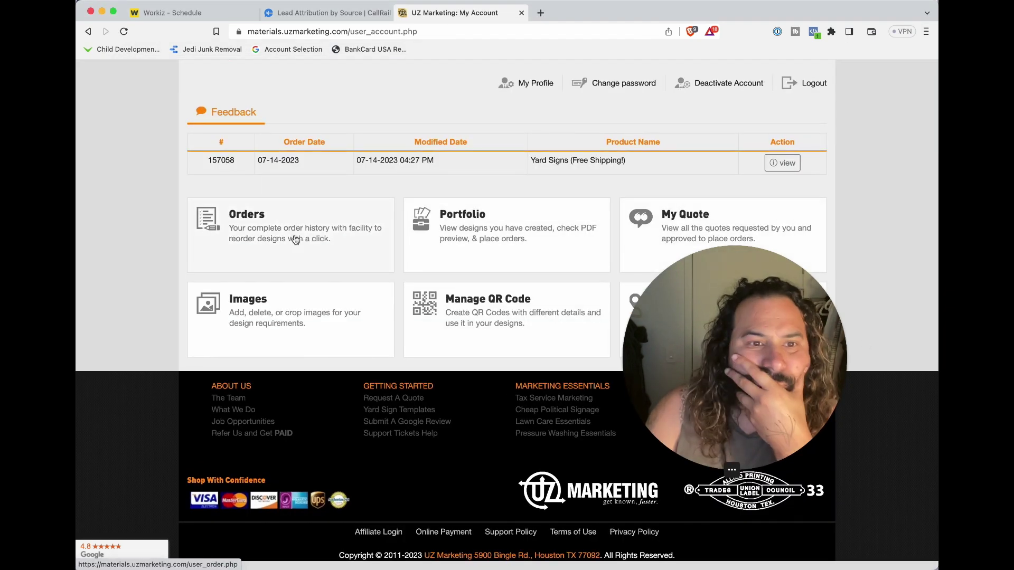
{"action": "left_click", "coordinate": [294, 235]}
{"action": "scroll", "coordinate": [519, 268], "scroll_direction": "down", "scroll_amount": 5}
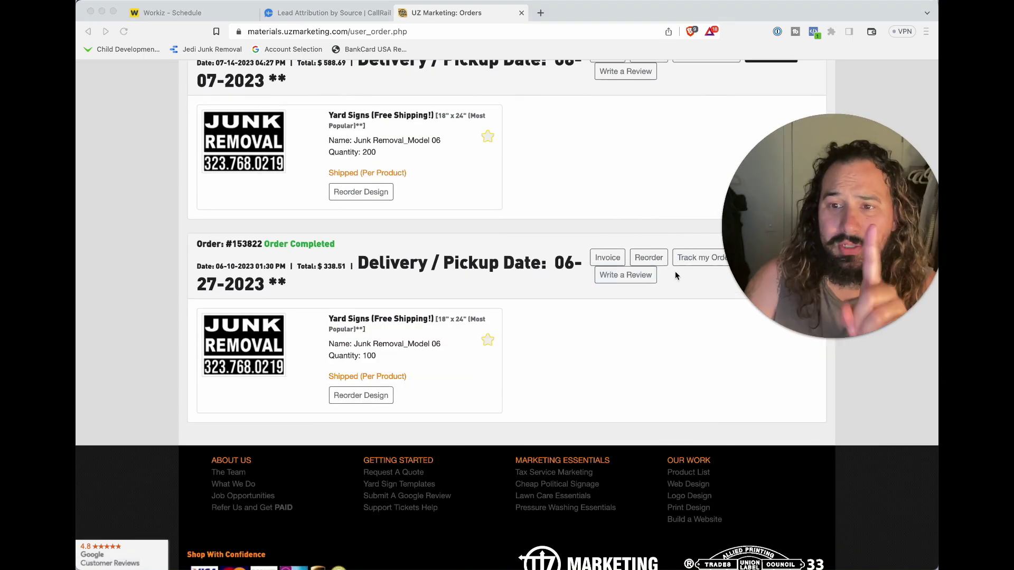
{"action": "scroll", "coordinate": [416, 172], "scroll_direction": "down", "scroll_amount": 1}
{"action": "scroll", "coordinate": [416, 173], "scroll_direction": "up", "scroll_amount": 2}
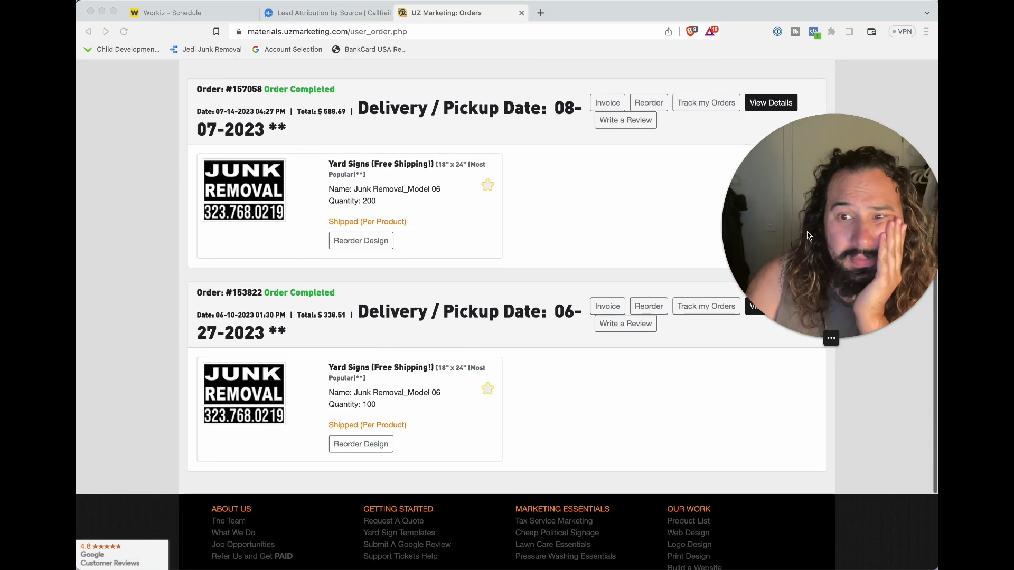
Cancel the accidental sign-artwork download and open the details of order #153822.
{"action": "left_click", "coordinate": [419, 407]}
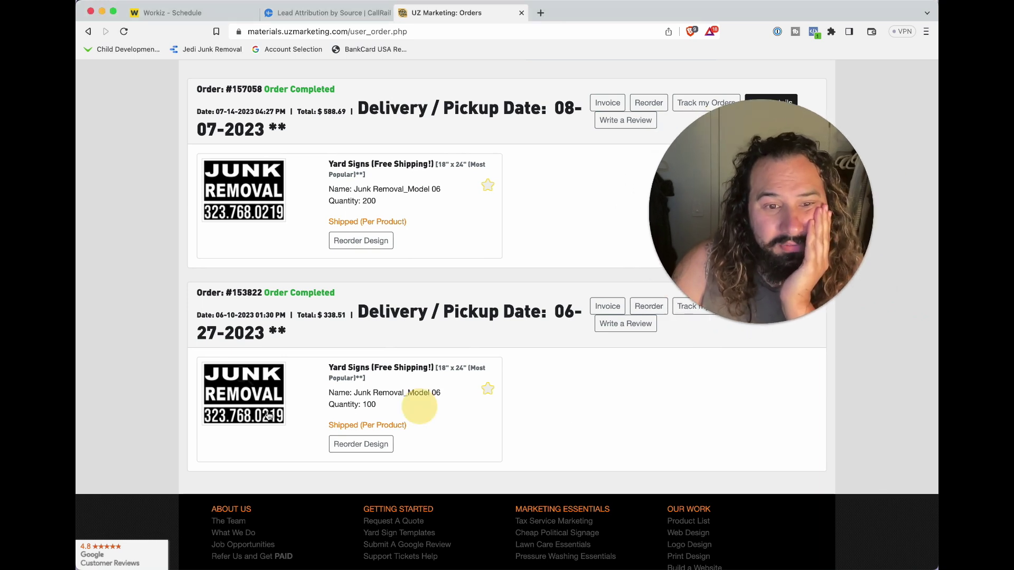
{"action": "left_click", "coordinate": [248, 397]}
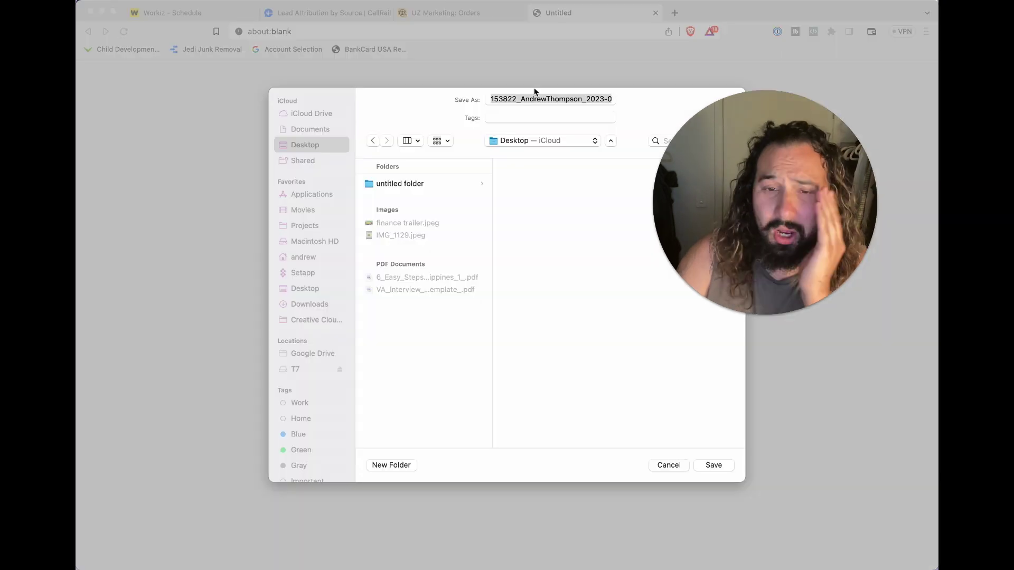
{"action": "left_click", "coordinate": [668, 466]}
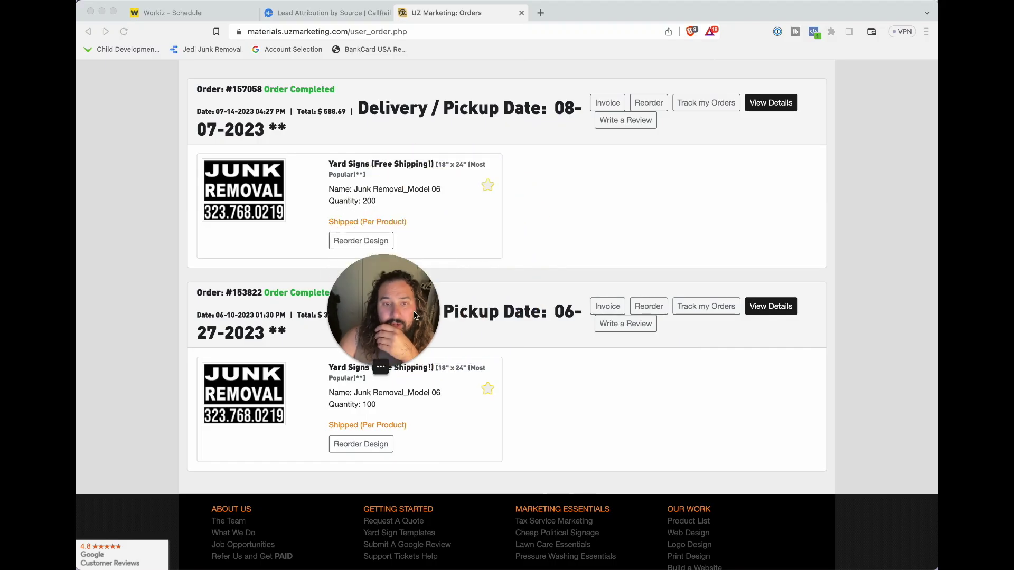
{"action": "left_click", "coordinate": [762, 311]}
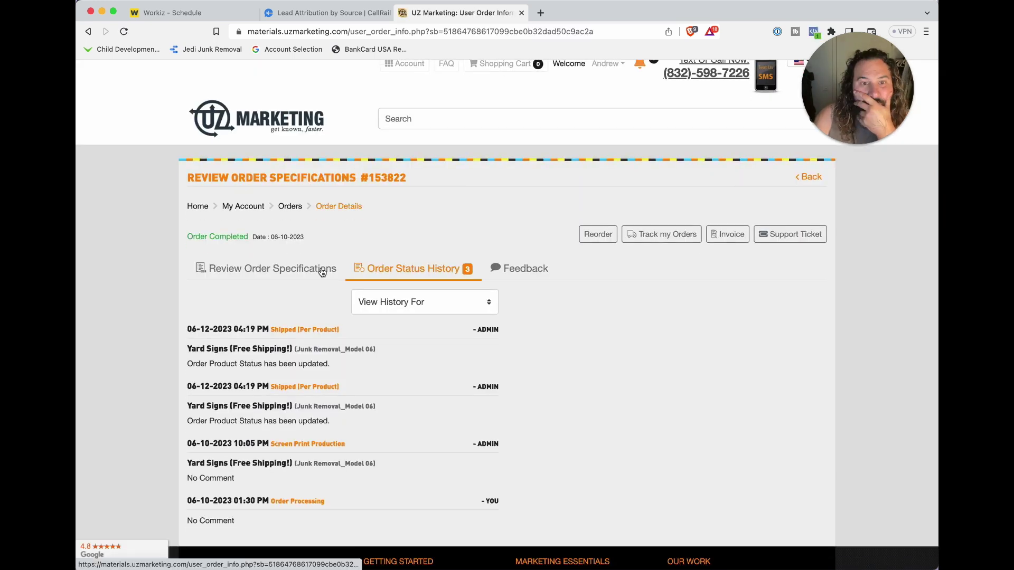
Review order #153822's specifications, marking the sign lines, 24" Wire Stakes and the Subtotal.
{"action": "left_click", "coordinate": [311, 266]}
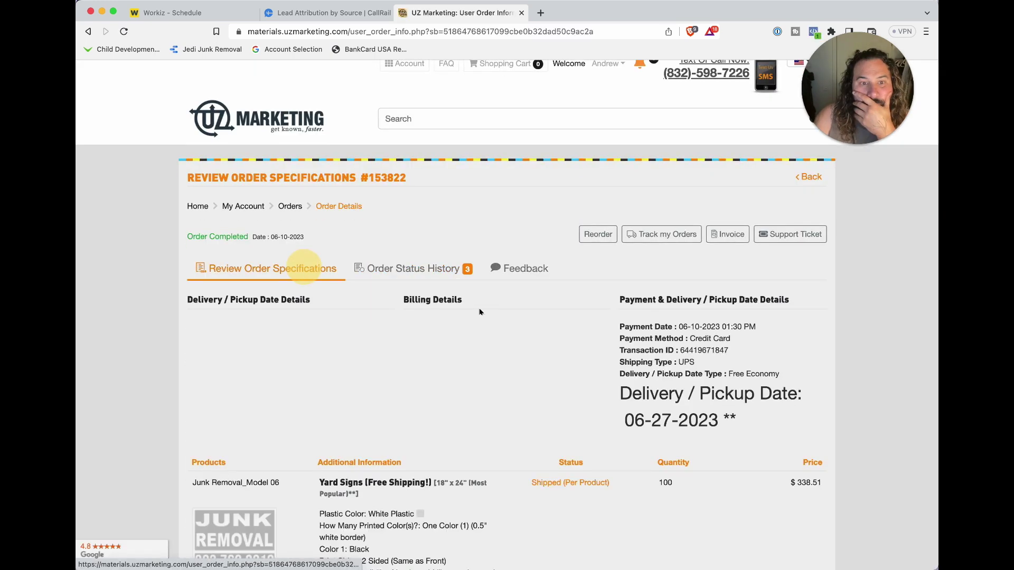
{"action": "scroll", "coordinate": [760, 372], "scroll_direction": "down", "scroll_amount": 8}
{"action": "left_click_drag", "start_coordinate": [822, 493], "coordinate": [694, 500]}
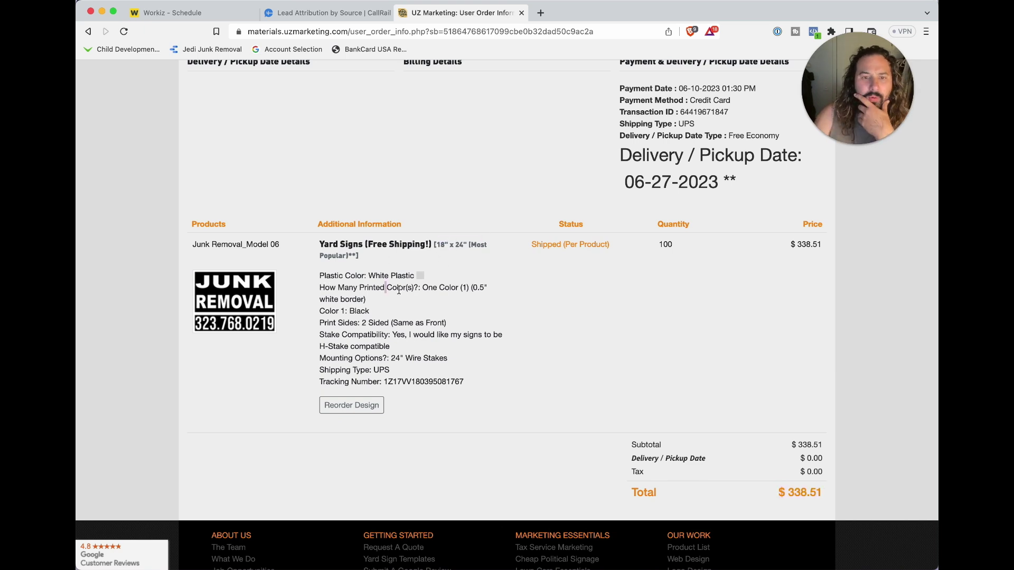
{"action": "left_click_drag", "start_coordinate": [399, 290], "coordinate": [539, 328]}
{"action": "left_click", "coordinate": [539, 330]}
{"action": "left_click_drag", "start_coordinate": [394, 358], "coordinate": [449, 358]}
{"action": "double_click", "coordinate": [646, 445]}
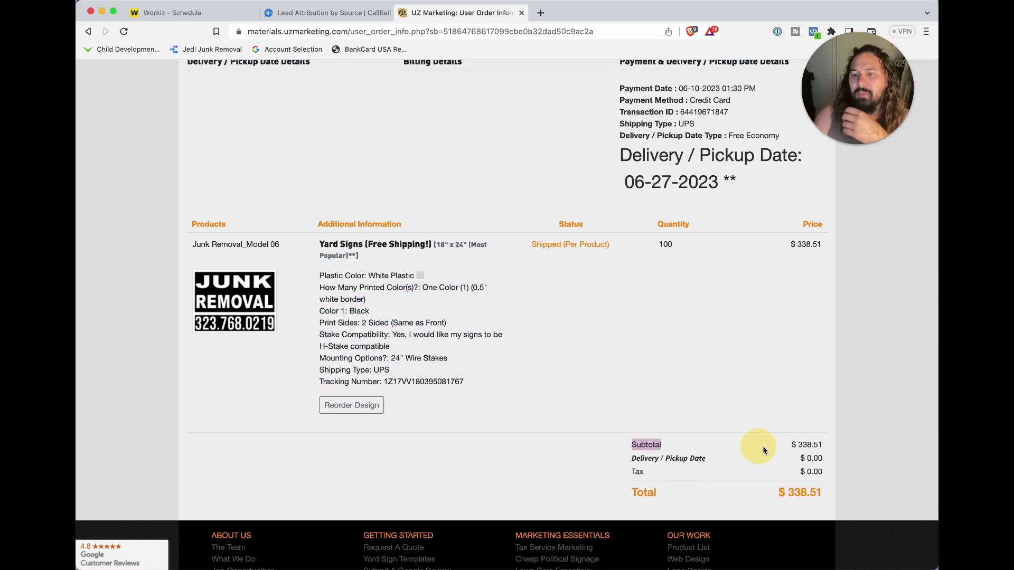
Check the order's $338.51 total, then return to CallRail's lead attribution report.
{"action": "key", "text": "super+Tab"}
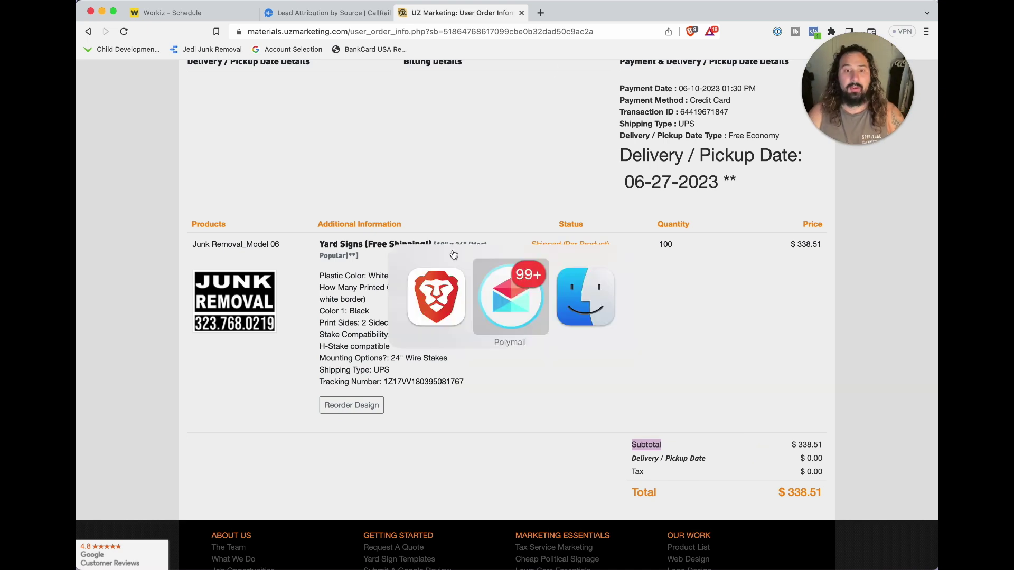
{"action": "key", "text": "Escape"}
{"action": "scroll", "coordinate": [760, 417], "scroll_direction": "down", "scroll_amount": 3}
{"action": "left_click_drag", "start_coordinate": [824, 419], "coordinate": [746, 415]}
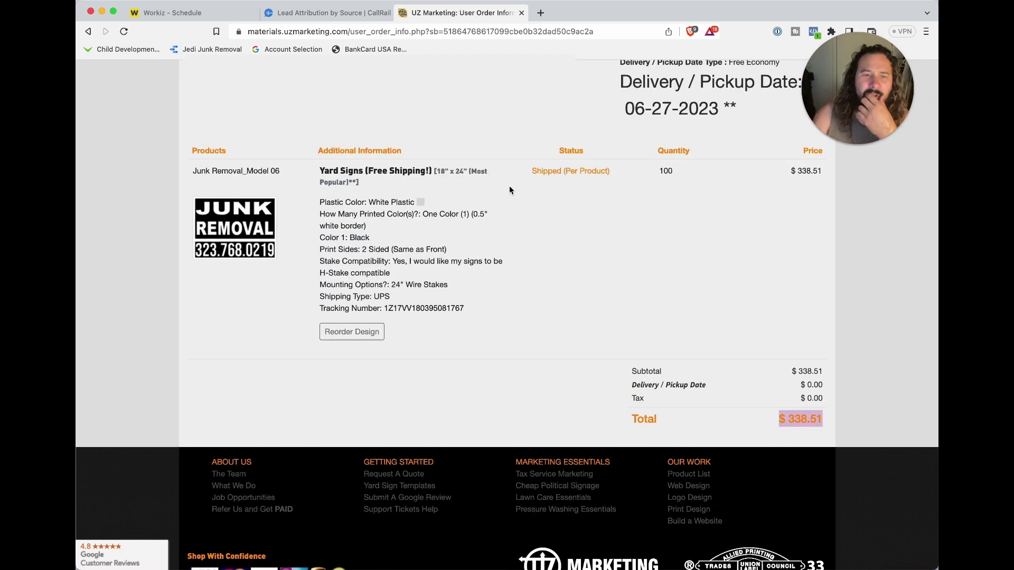
{"action": "scroll", "coordinate": [486, 148], "scroll_direction": "up", "scroll_amount": 10}
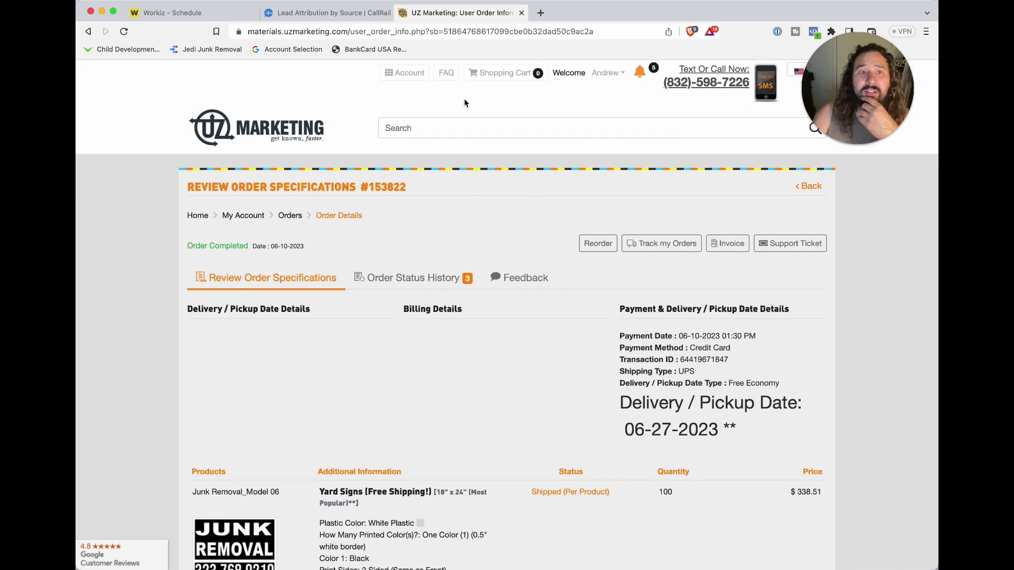
{"action": "left_click", "coordinate": [336, 12]}
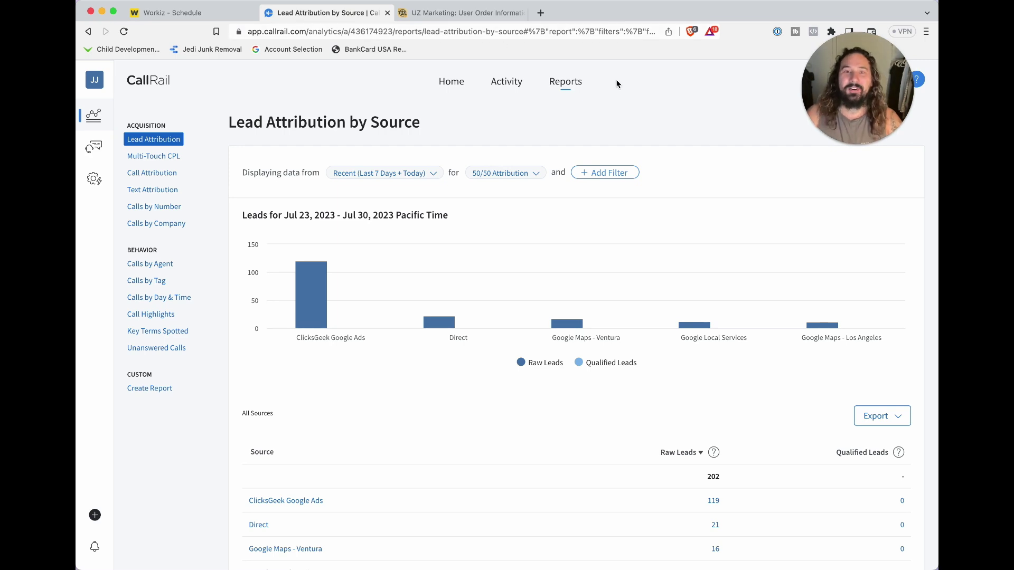
Show leads by source for this month, then this year, with 46 Yard Signs leads.
{"action": "left_click_drag", "start_coordinate": [844, 98], "coordinate": [866, 87]}
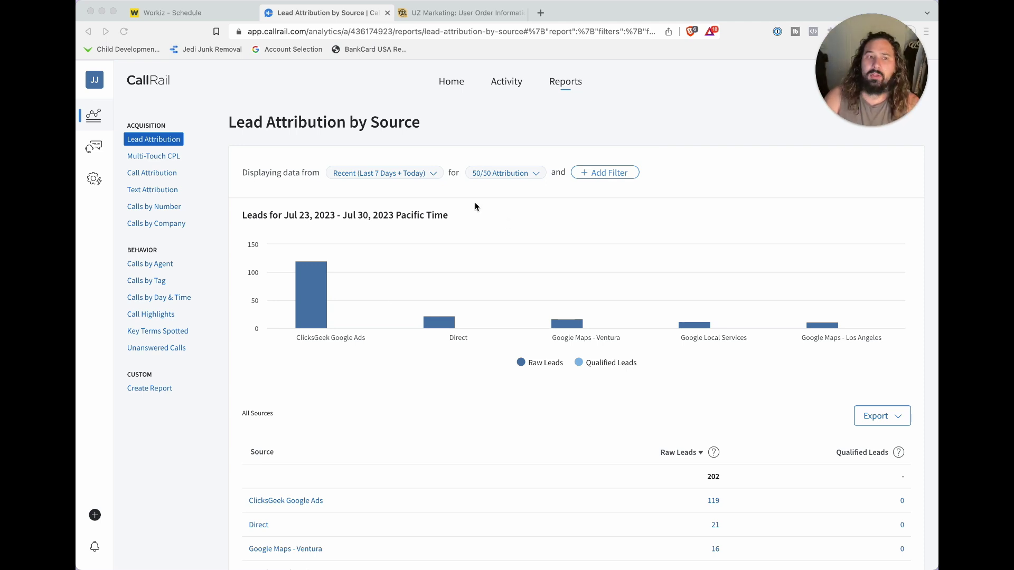
{"action": "left_click", "coordinate": [430, 176]}
{"action": "left_click", "coordinate": [300, 309]}
{"action": "left_click", "coordinate": [379, 176]}
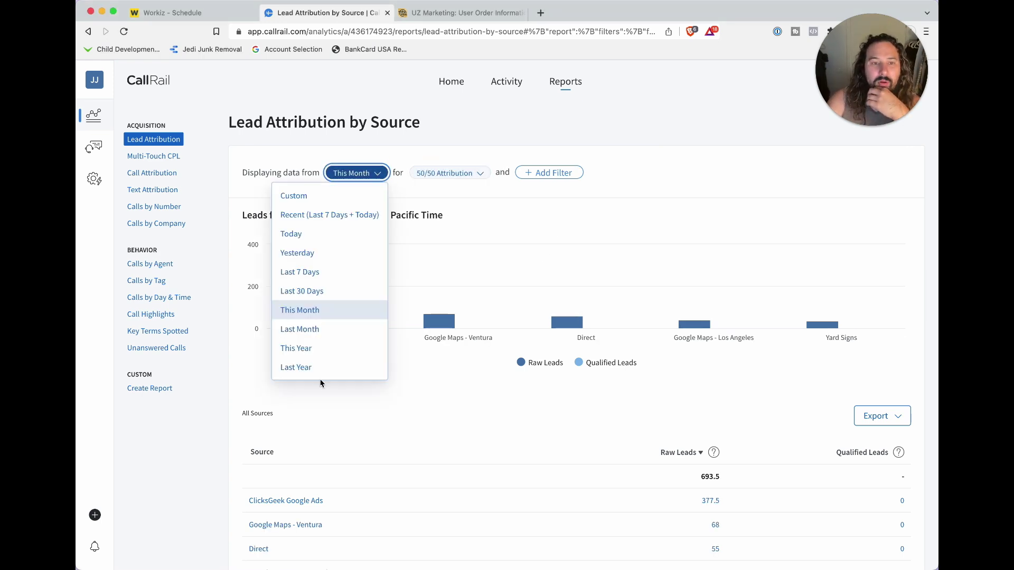
{"action": "left_click", "coordinate": [318, 346]}
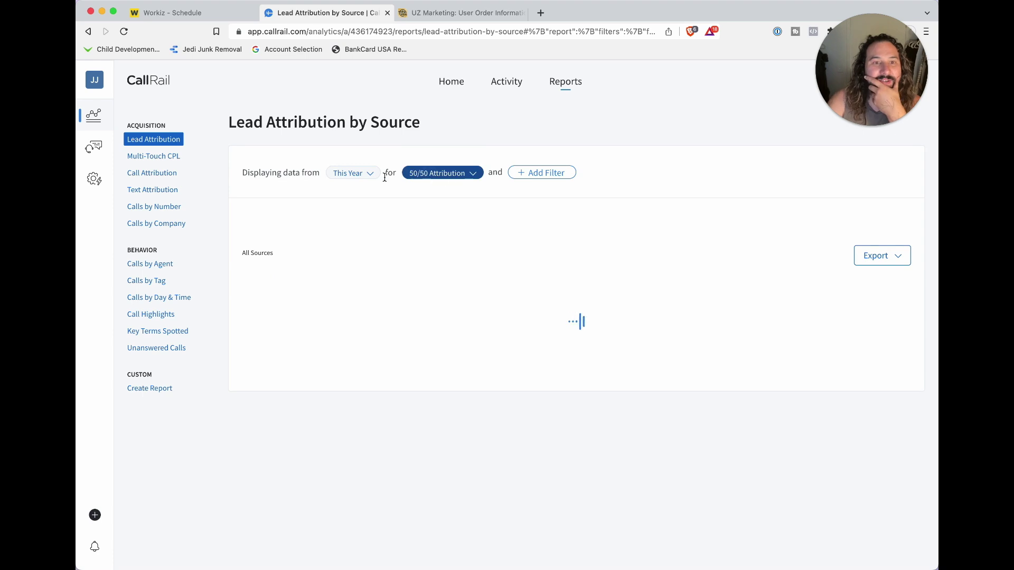
{"action": "scroll", "coordinate": [443, 531], "scroll_direction": "down", "scroll_amount": 5}
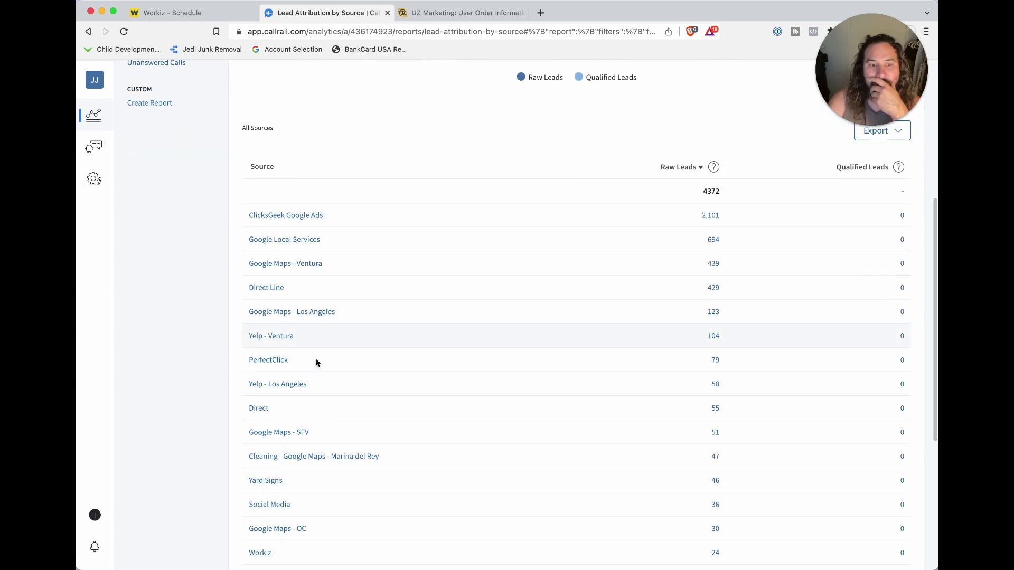
{"action": "scroll", "coordinate": [355, 470], "scroll_direction": "down", "scroll_amount": 5}
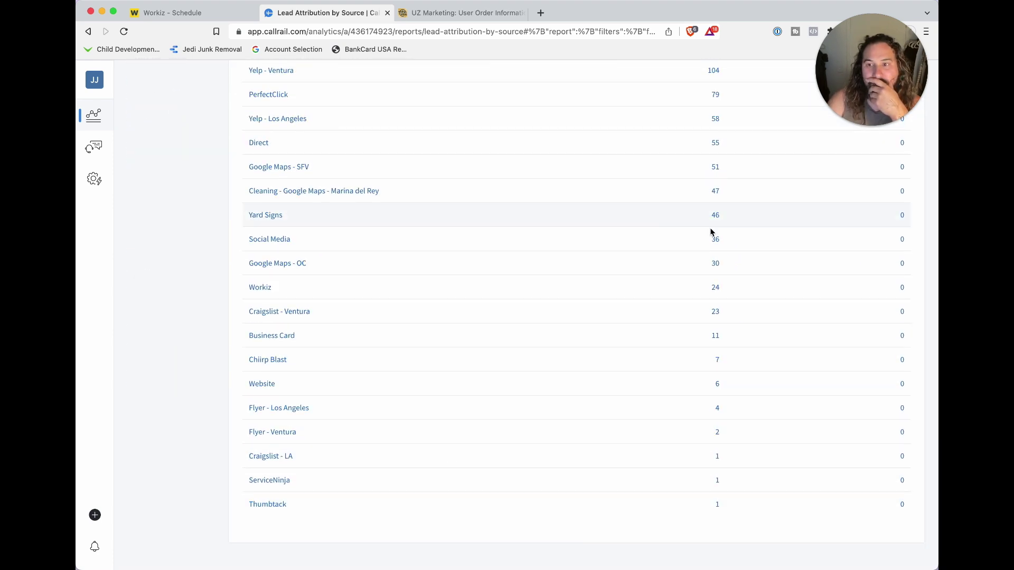
{"action": "scroll", "coordinate": [711, 232], "scroll_direction": "up", "scroll_amount": 2}
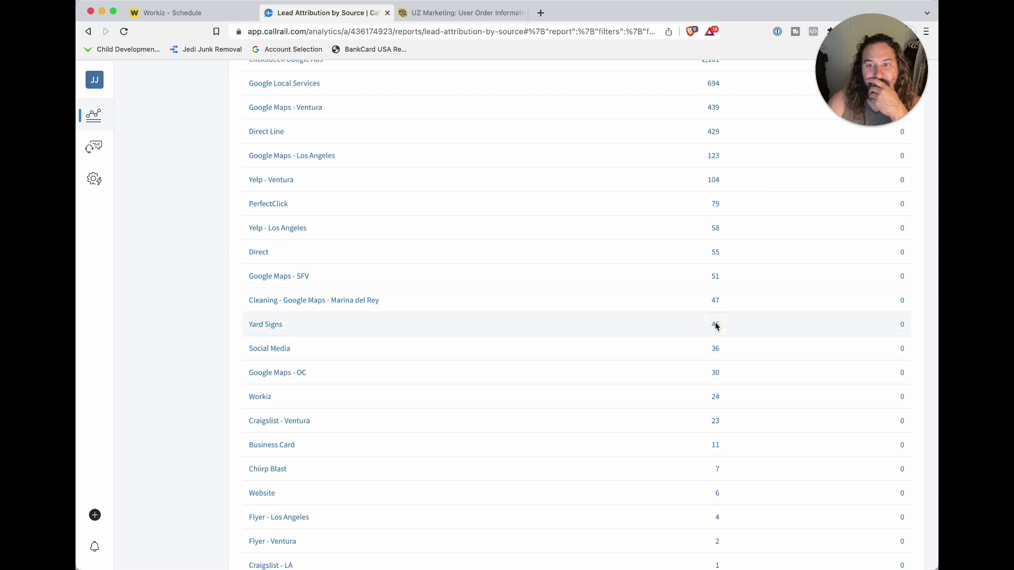
{"action": "scroll", "coordinate": [627, 224], "scroll_direction": "up", "scroll_amount": 6}
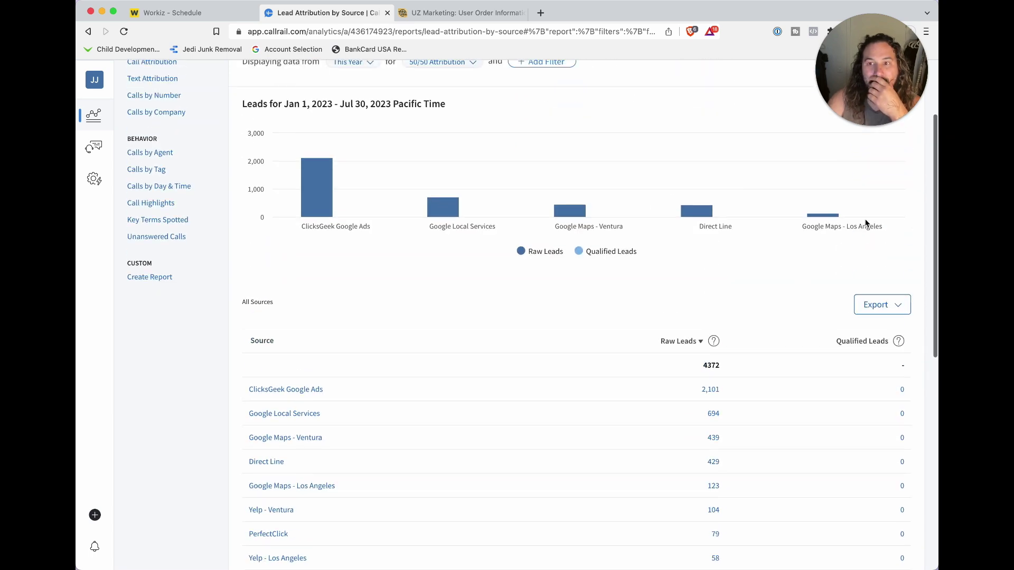
{"action": "scroll", "coordinate": [391, 177], "scroll_direction": "up", "scroll_amount": 2}
Switch the report to this month, then last month, showing 13 Yard Signs leads.
{"action": "left_click", "coordinate": [354, 173]}
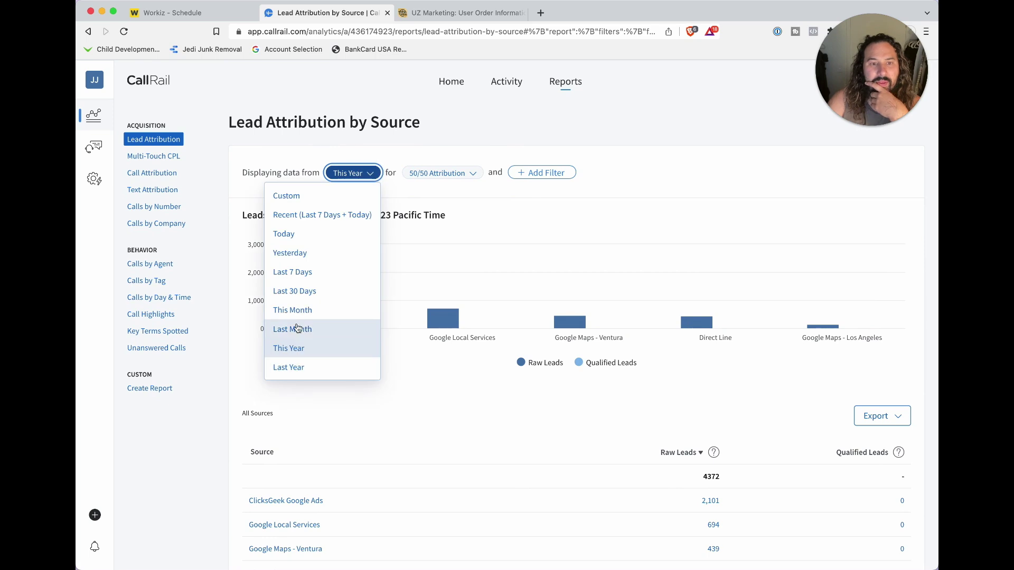
{"action": "left_click", "coordinate": [306, 308]}
{"action": "scroll", "coordinate": [705, 369], "scroll_direction": "down", "scroll_amount": 8}
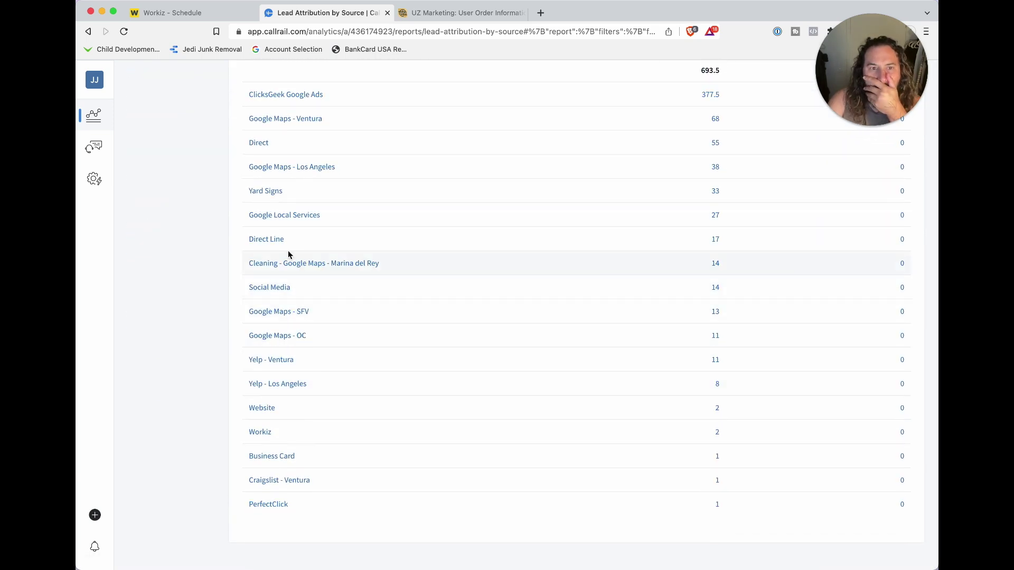
{"action": "scroll", "coordinate": [508, 204], "scroll_direction": "up", "scroll_amount": 8}
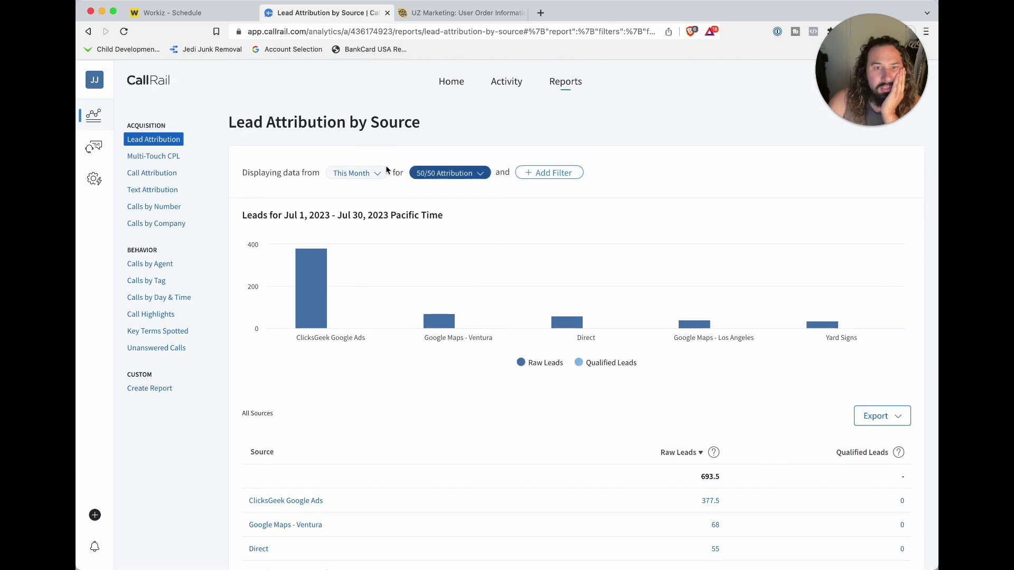
{"action": "left_click", "coordinate": [369, 175]}
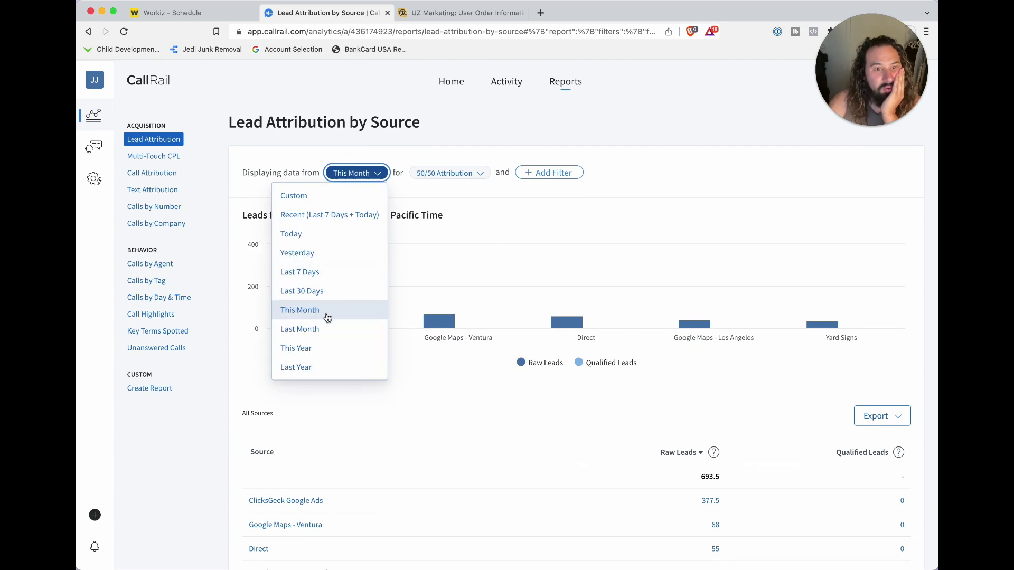
{"action": "left_click", "coordinate": [299, 329]}
{"action": "scroll", "coordinate": [652, 407], "scroll_direction": "down", "scroll_amount": 5}
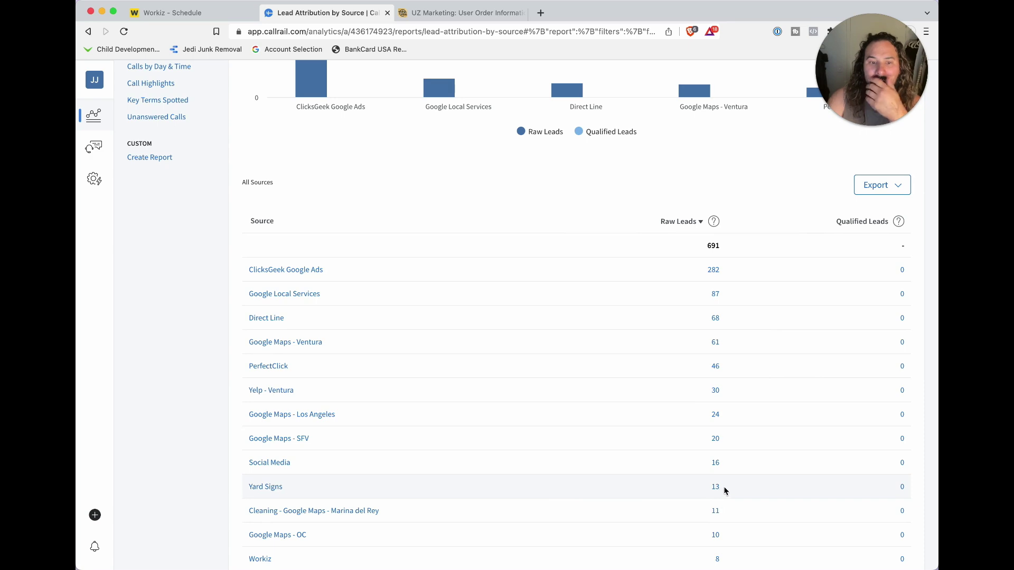
{"action": "scroll", "coordinate": [725, 491], "scroll_direction": "up", "scroll_amount": 3}
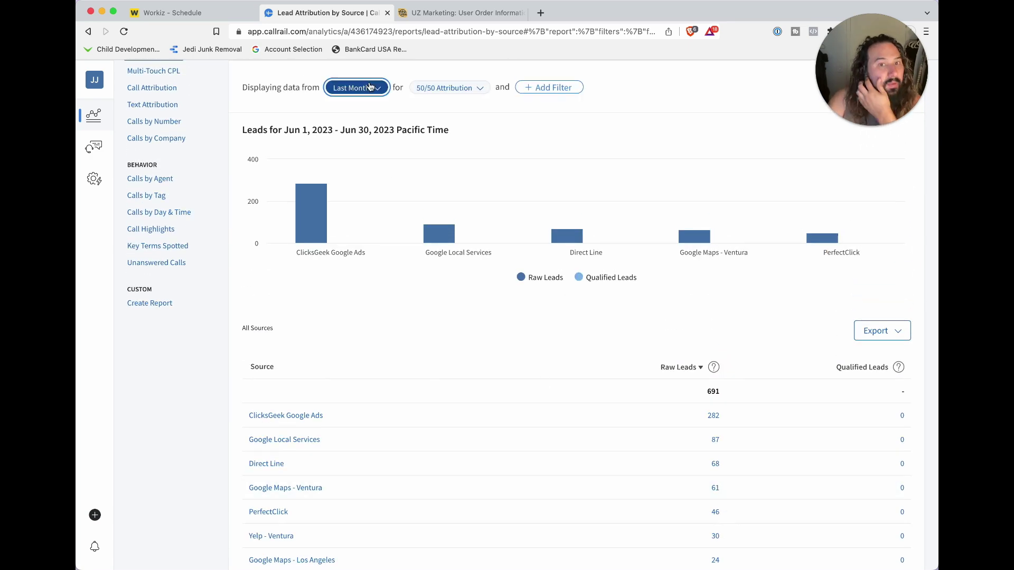
Return to this month's 33 Yard Signs leads, then follow the UZ order's UPS tracking link.
{"action": "left_click", "coordinate": [370, 87]}
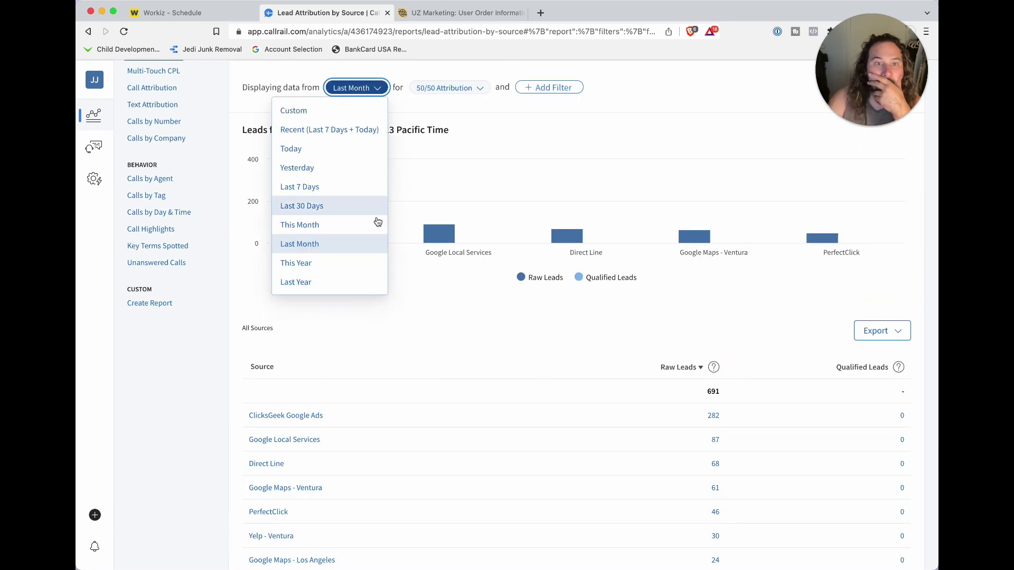
{"action": "left_click", "coordinate": [333, 231]}
{"action": "scroll", "coordinate": [578, 371], "scroll_direction": "down", "scroll_amount": 10}
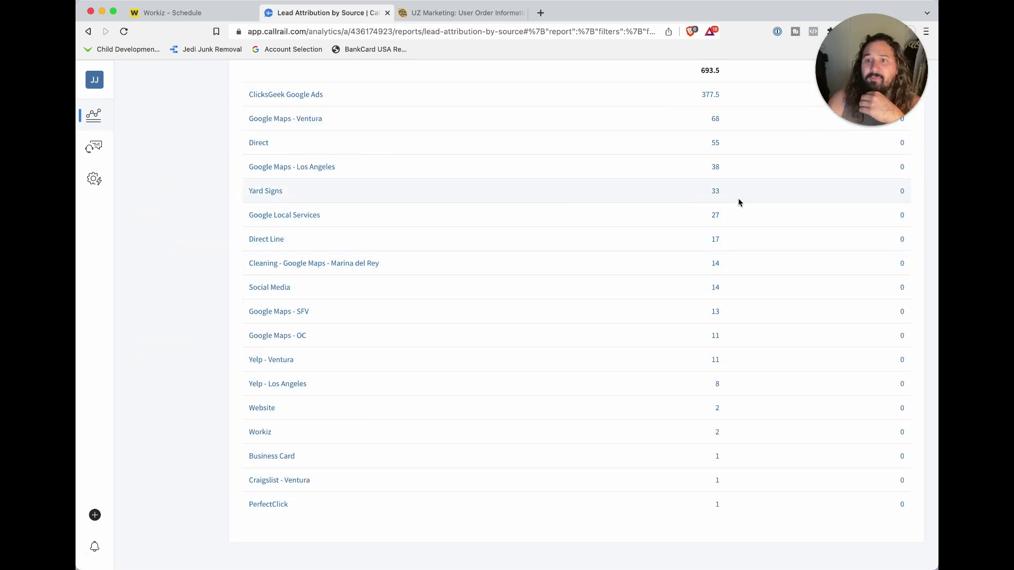
{"action": "scroll", "coordinate": [739, 202], "scroll_direction": "up", "scroll_amount": 10}
{"action": "left_click", "coordinate": [465, 12]}
{"action": "left_click", "coordinate": [443, 458]}
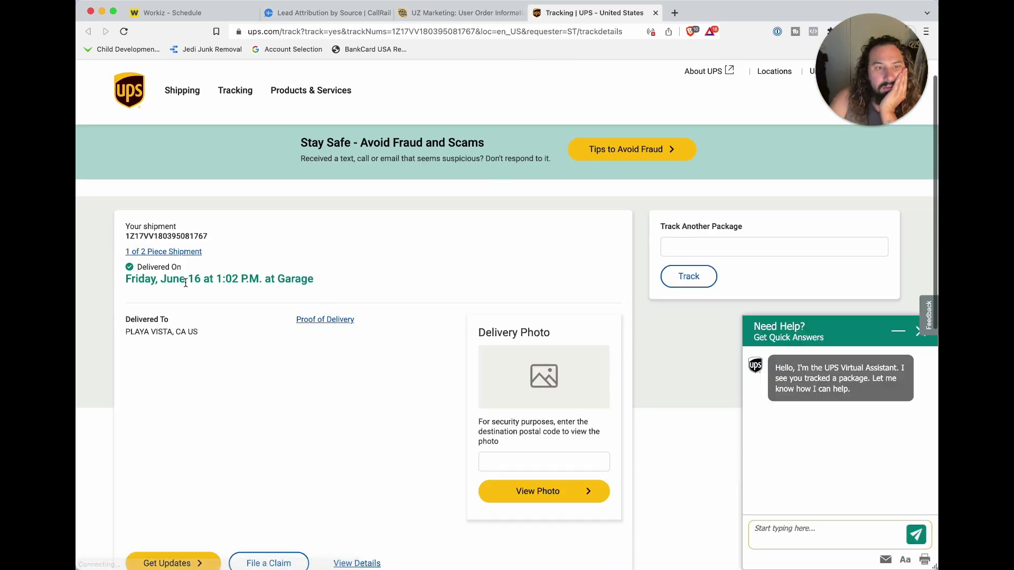
Note the June 16 delivery date on UPS, then go to CallRail's Calls By Day & Time report.
{"action": "left_click_drag", "start_coordinate": [161, 280], "coordinate": [342, 296]}
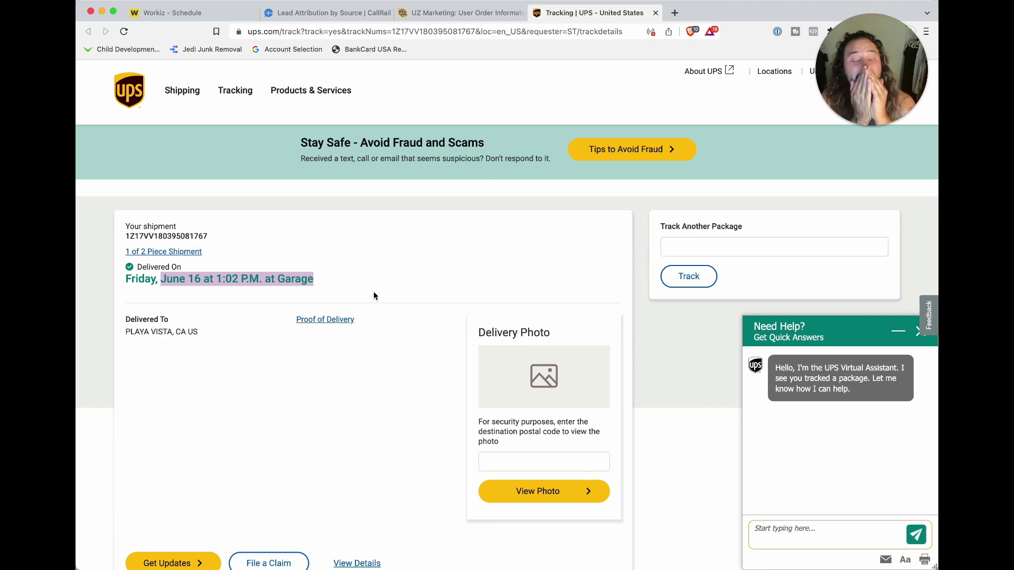
{"action": "scroll", "coordinate": [633, 302], "scroll_direction": "down", "scroll_amount": 1}
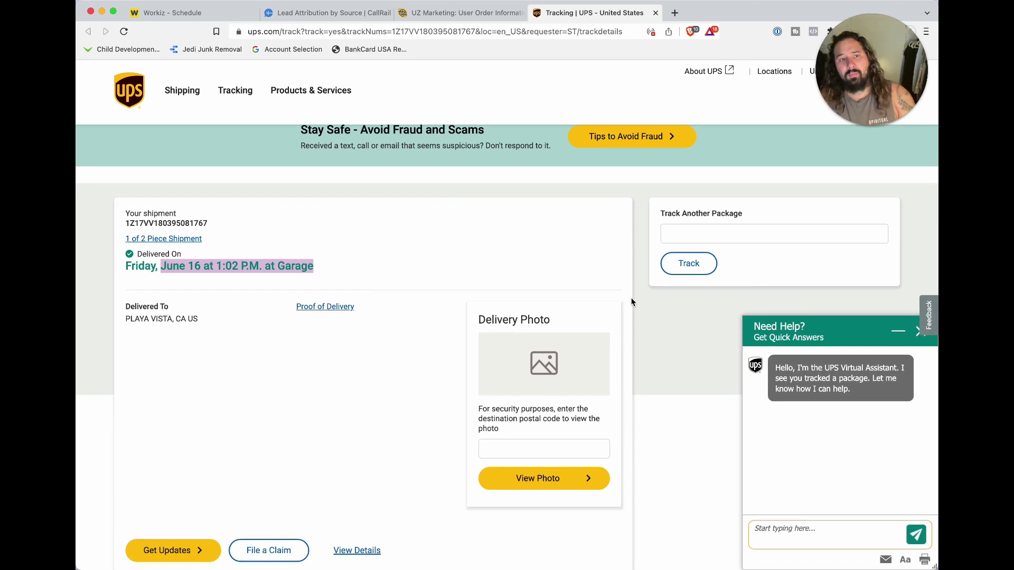
{"action": "left_click", "coordinate": [303, 11]}
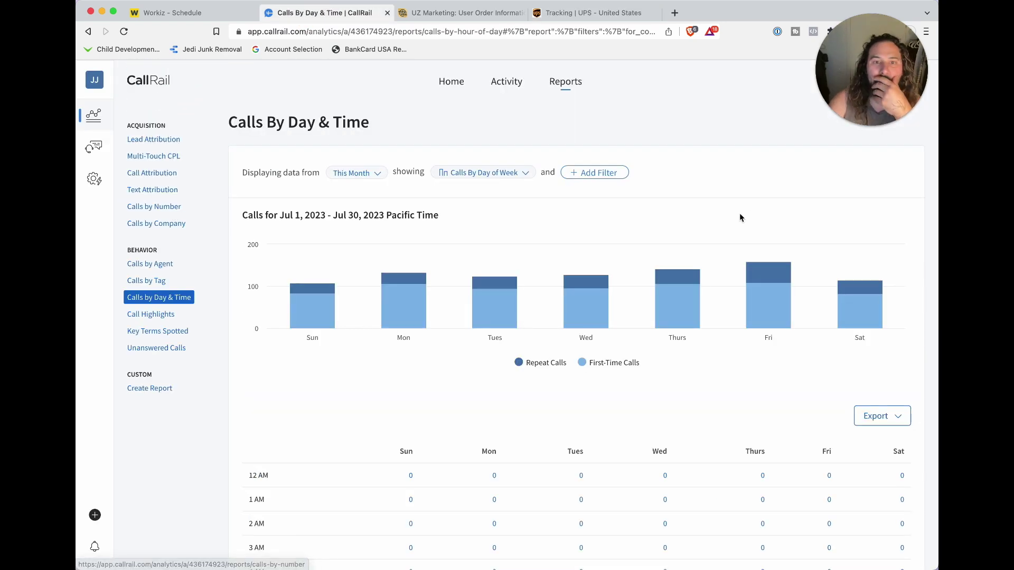
Show the Calls by Number report for last month.
{"action": "left_click", "coordinate": [159, 207]}
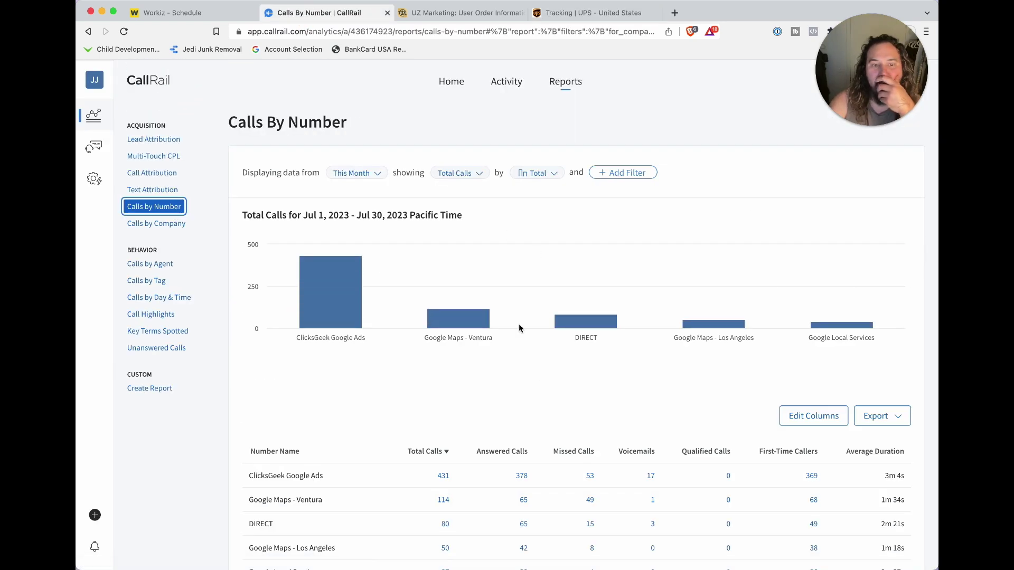
{"action": "left_click", "coordinate": [366, 180]}
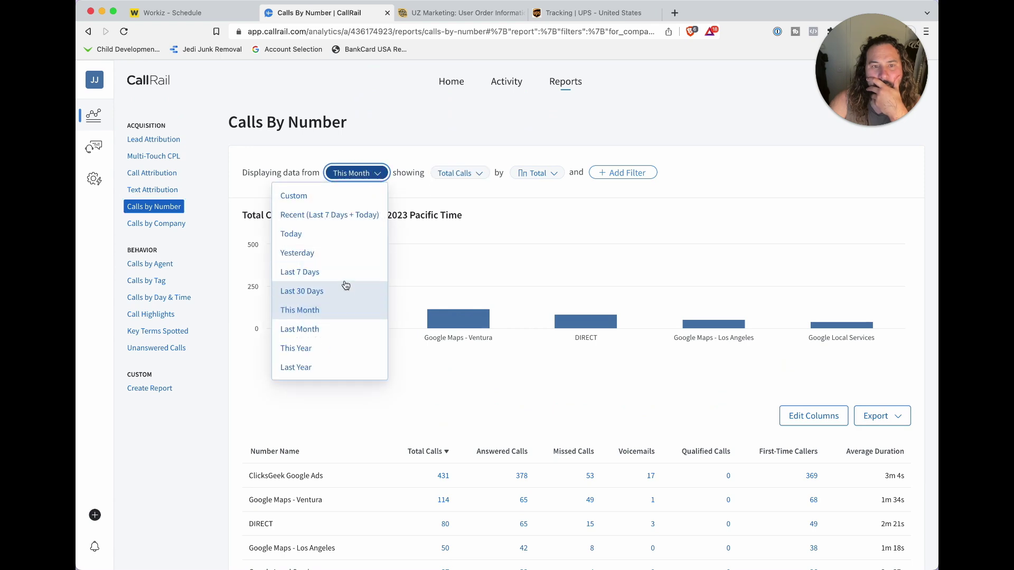
{"action": "left_click", "coordinate": [339, 330]}
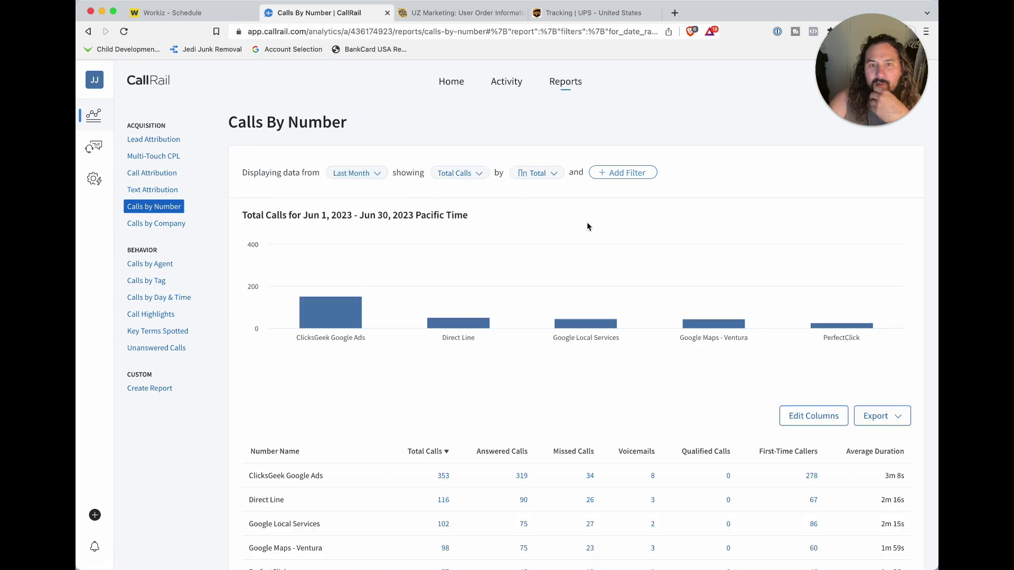
{"action": "scroll", "coordinate": [446, 448], "scroll_direction": "down", "scroll_amount": 6}
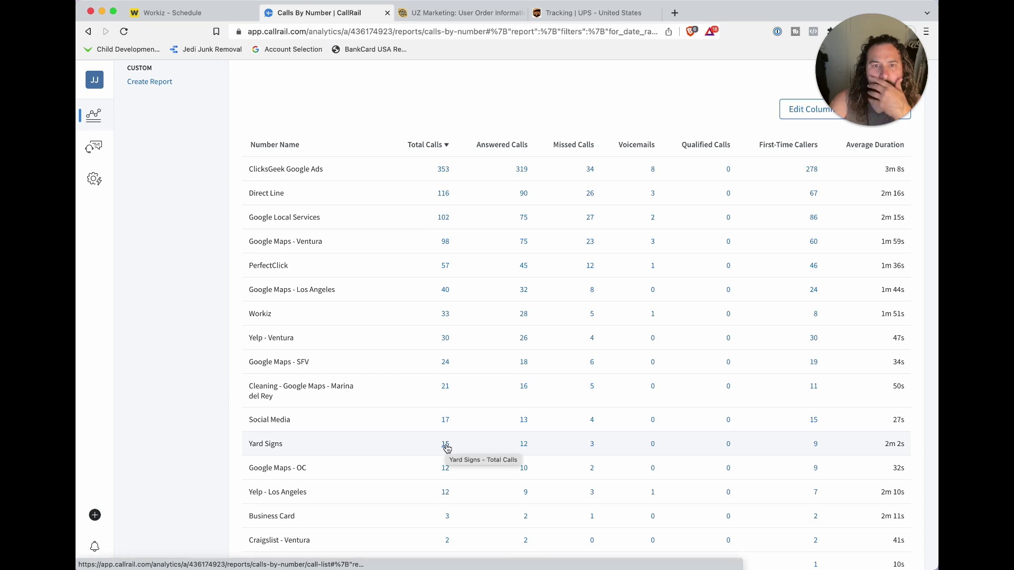
Review last month's Yard Signs call list, then bring up the Workiz schedule.
{"action": "left_click", "coordinate": [446, 447]}
{"action": "scroll", "coordinate": [476, 476], "scroll_direction": "down", "scroll_amount": 10}
{"action": "left_click_drag", "start_coordinate": [306, 484], "coordinate": [518, 523]}
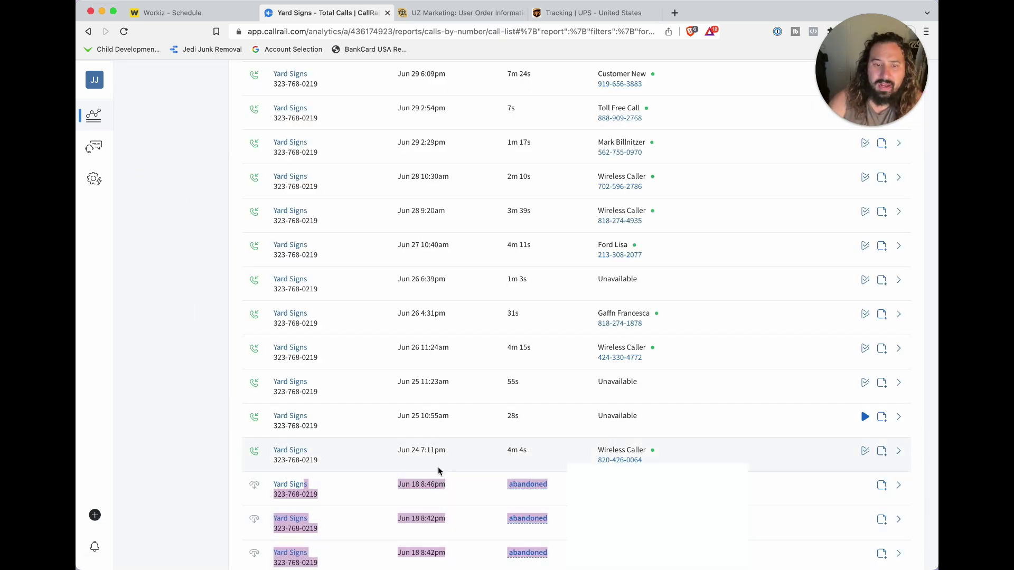
{"action": "scroll", "coordinate": [400, 479], "scroll_direction": "up", "scroll_amount": 3}
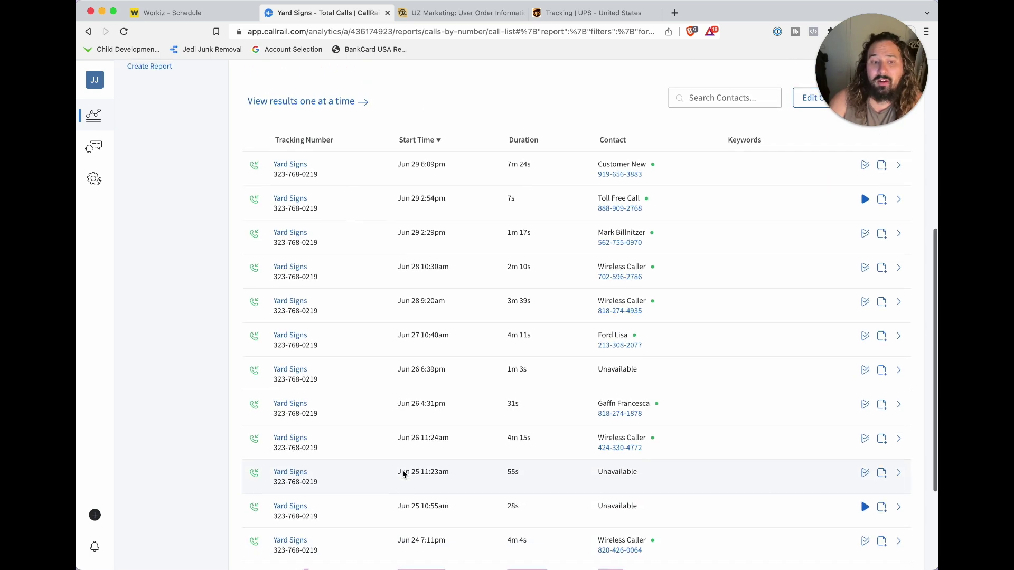
{"action": "scroll", "coordinate": [407, 471], "scroll_direction": "up", "scroll_amount": 2}
{"action": "scroll", "coordinate": [475, 562], "scroll_direction": "down", "scroll_amount": 2}
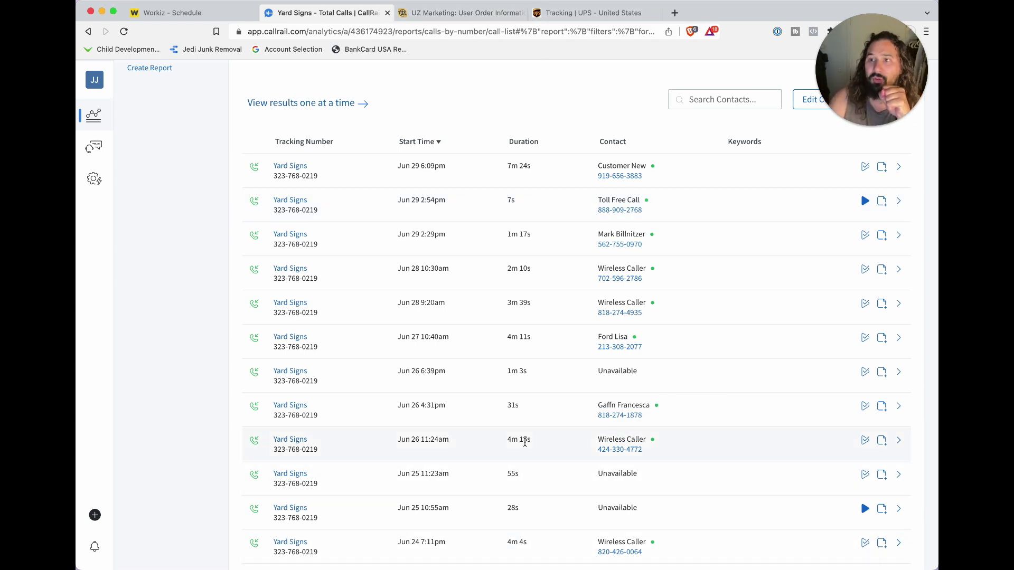
{"action": "key", "text": "ctrl+shift+Tab"}
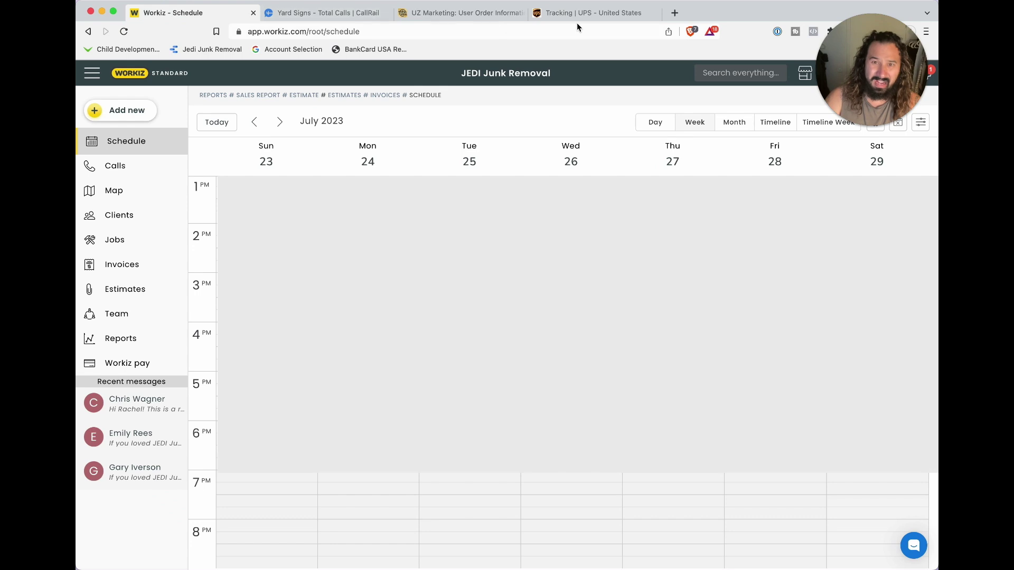
Go back to Workiz and open the Job Source custom report from Reports.
{"action": "left_click", "coordinate": [364, 16]}
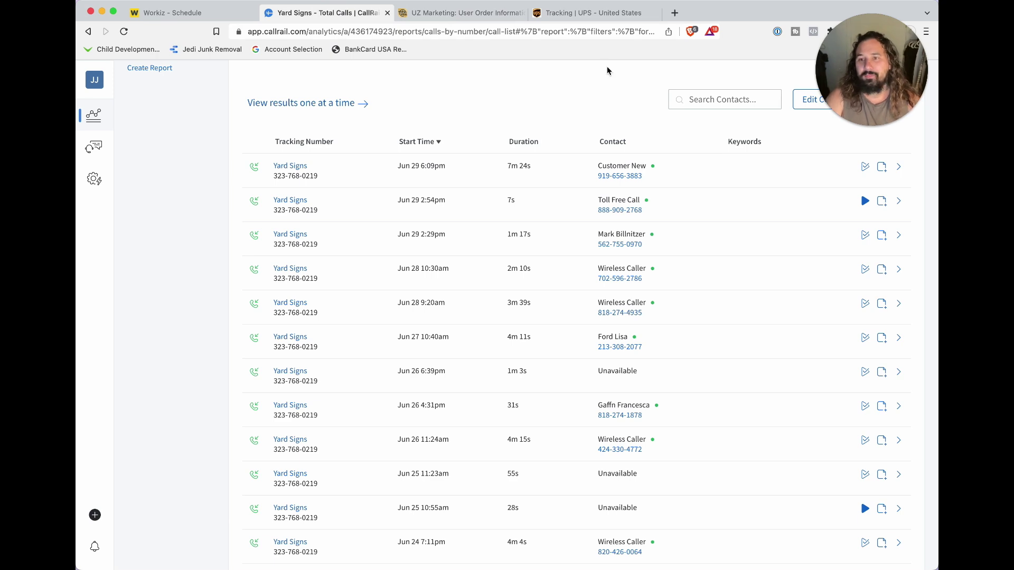
{"action": "left_click", "coordinate": [174, 12]}
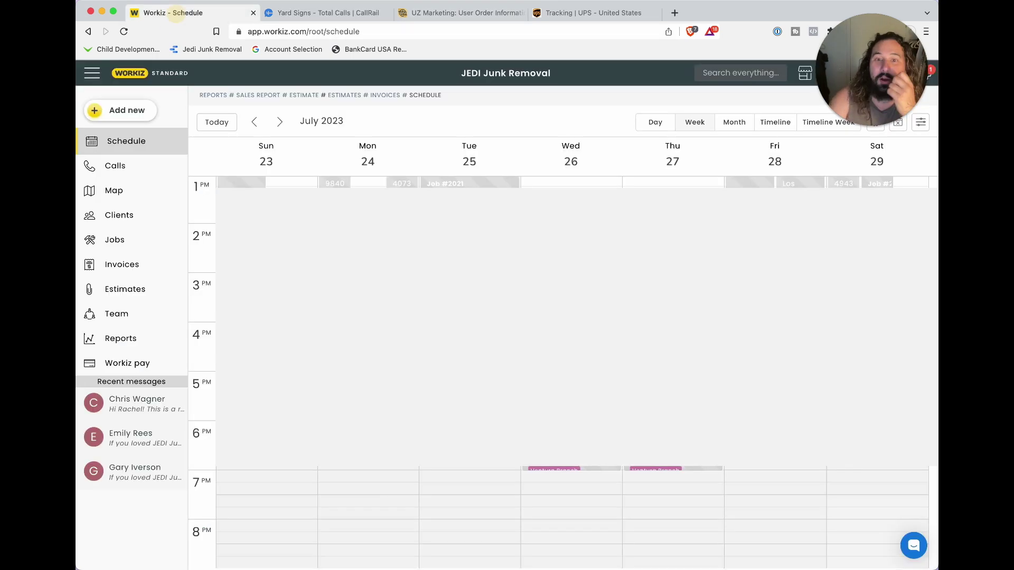
{"action": "left_click", "coordinate": [132, 339]}
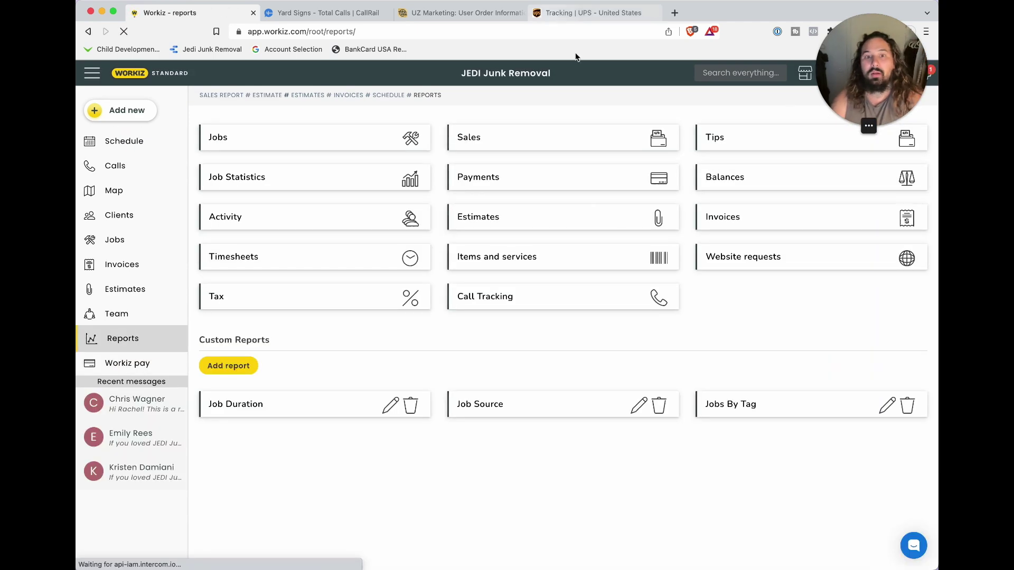
{"action": "left_click", "coordinate": [523, 410]}
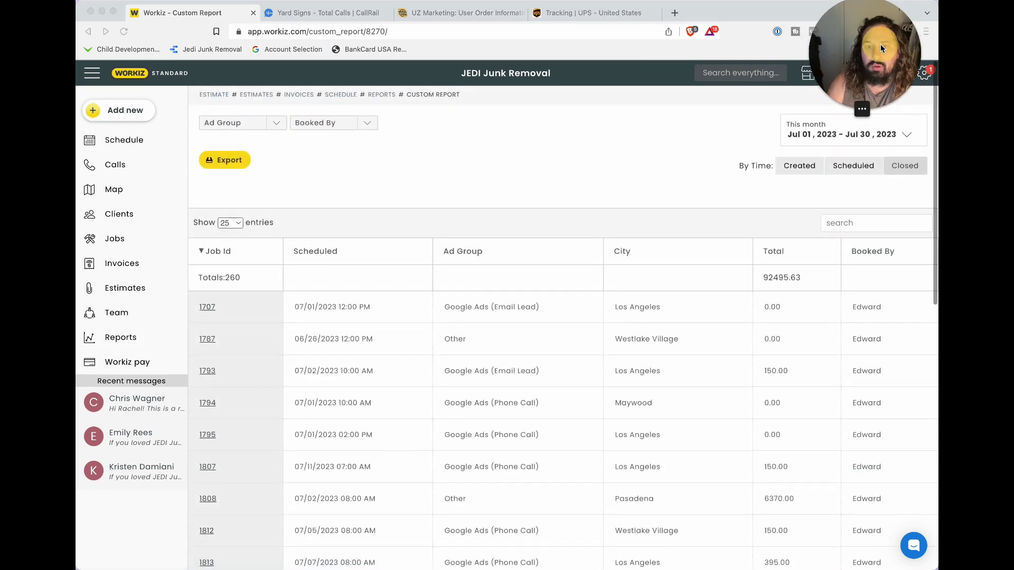
Set the report to This month (260 jobs, 92,495.63), browse the Ad Group filter, and return to CallRail.
{"action": "left_click", "coordinate": [838, 128]}
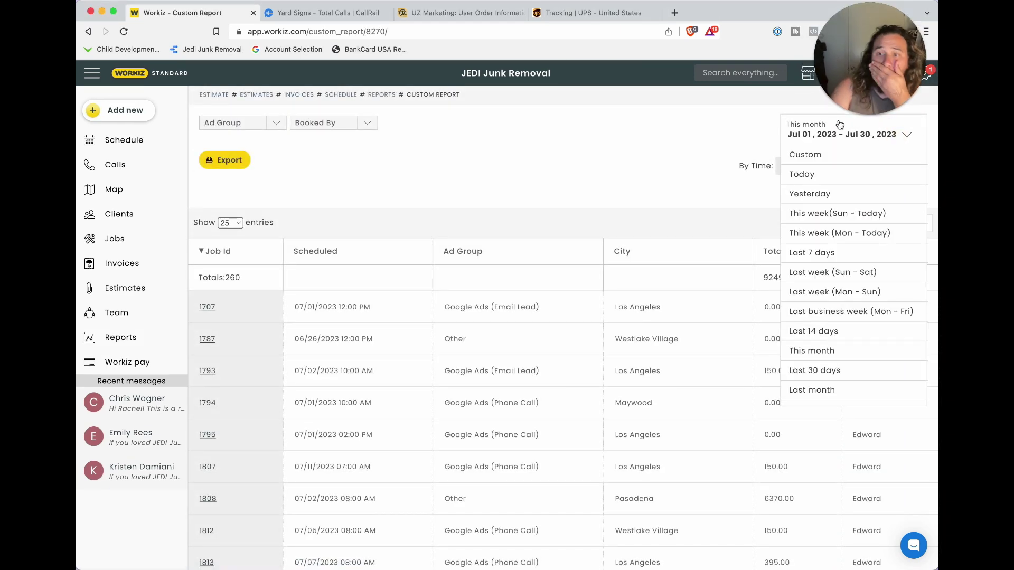
{"action": "left_click", "coordinate": [855, 353]}
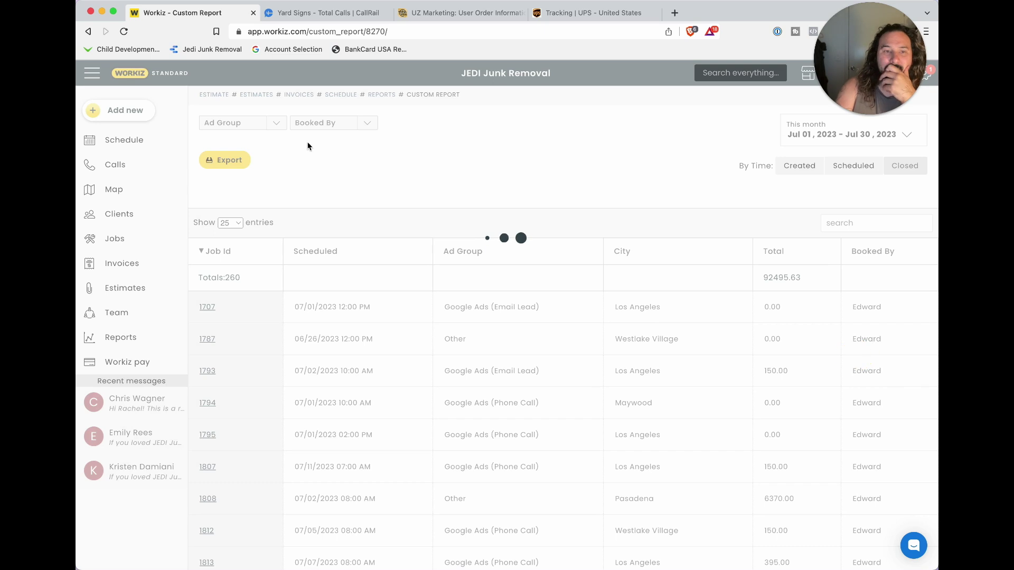
{"action": "left_click", "coordinate": [256, 123]}
{"action": "scroll", "coordinate": [268, 411], "scroll_direction": "down", "scroll_amount": 3}
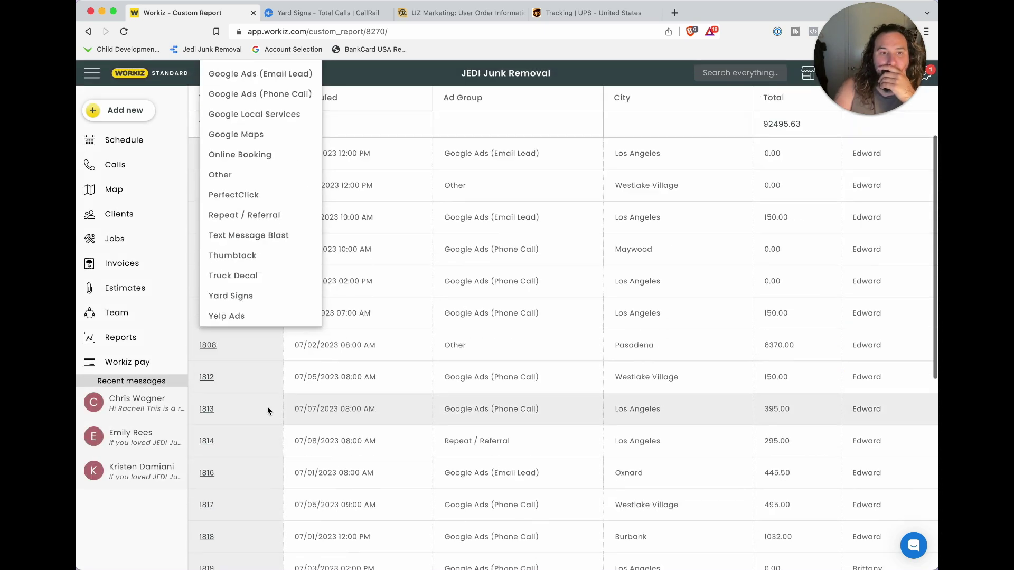
{"action": "scroll", "coordinate": [267, 411], "scroll_direction": "up", "scroll_amount": 3}
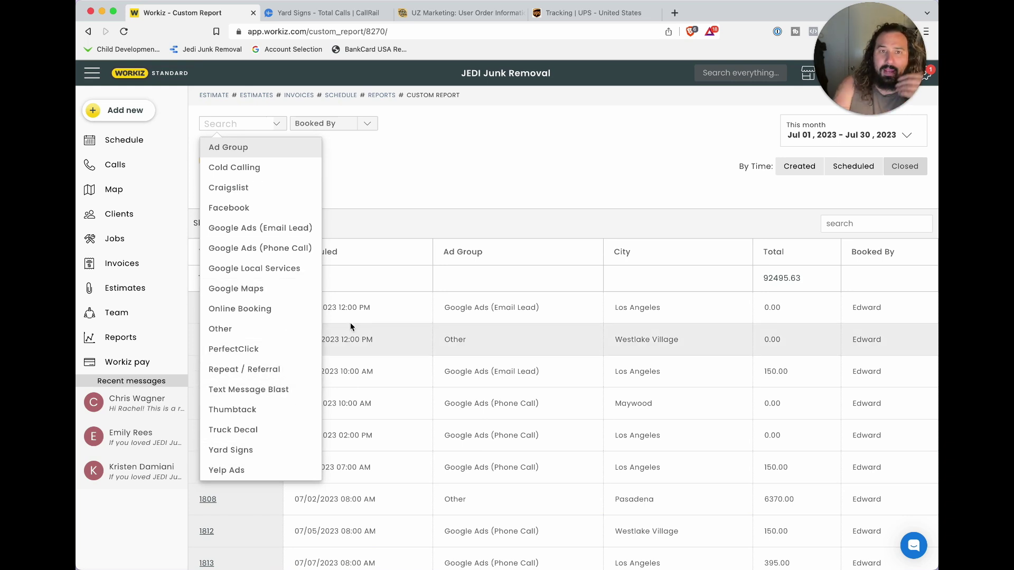
{"action": "left_click", "coordinate": [317, 12]}
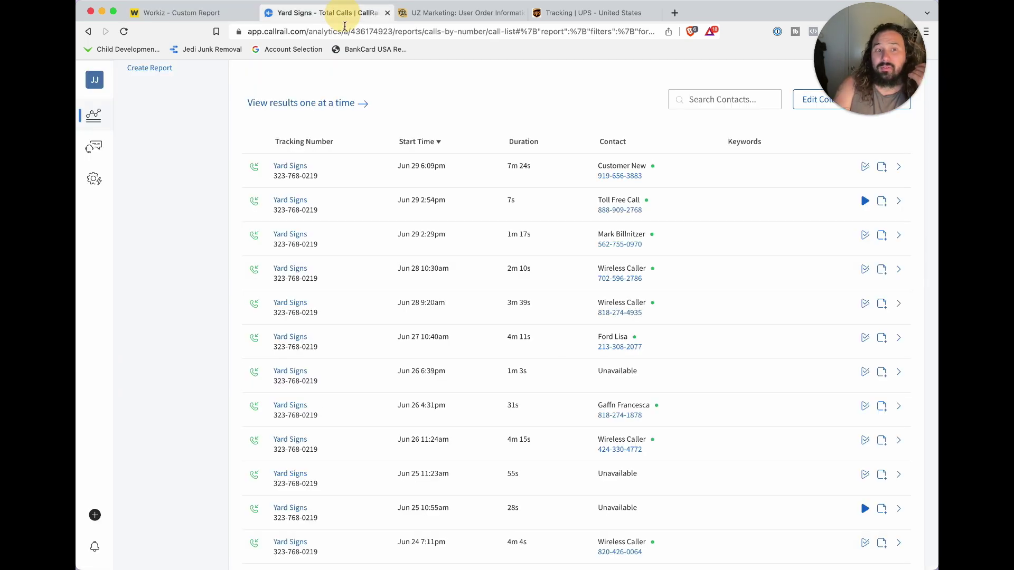
Browse both pages of tracking numbers in Settings, including Yard Signs, then switch back to Workiz.
{"action": "left_click", "coordinate": [88, 175]}
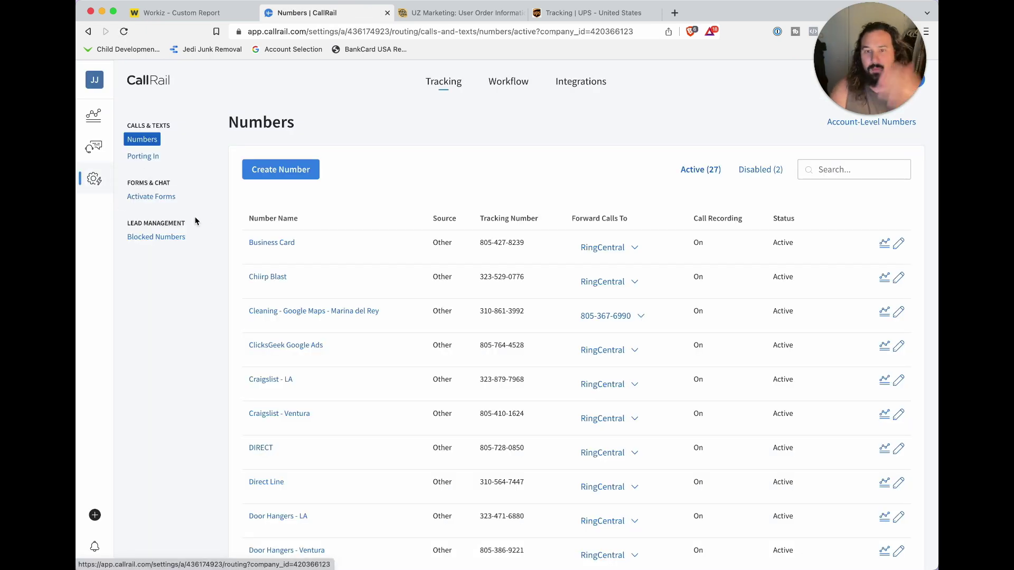
{"action": "scroll", "coordinate": [548, 283], "scroll_direction": "down", "scroll_amount": 3}
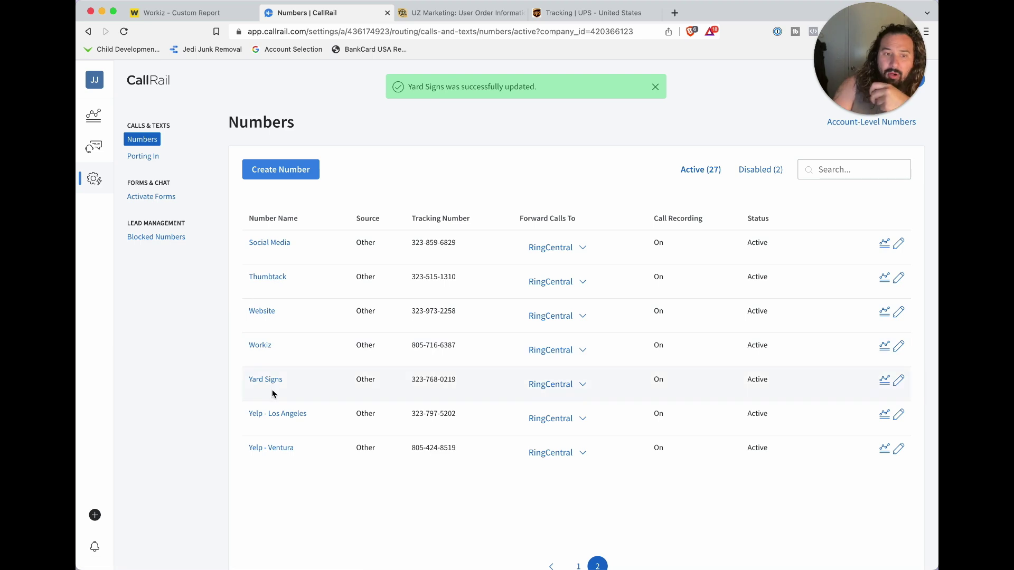
{"action": "left_click", "coordinate": [576, 565]}
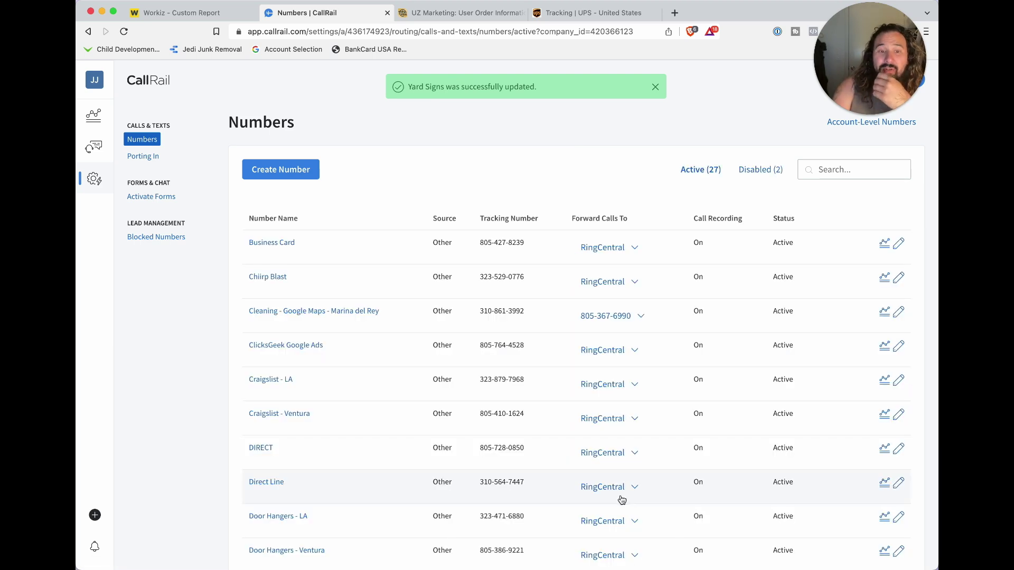
{"action": "scroll", "coordinate": [622, 502], "scroll_direction": "down", "scroll_amount": 5}
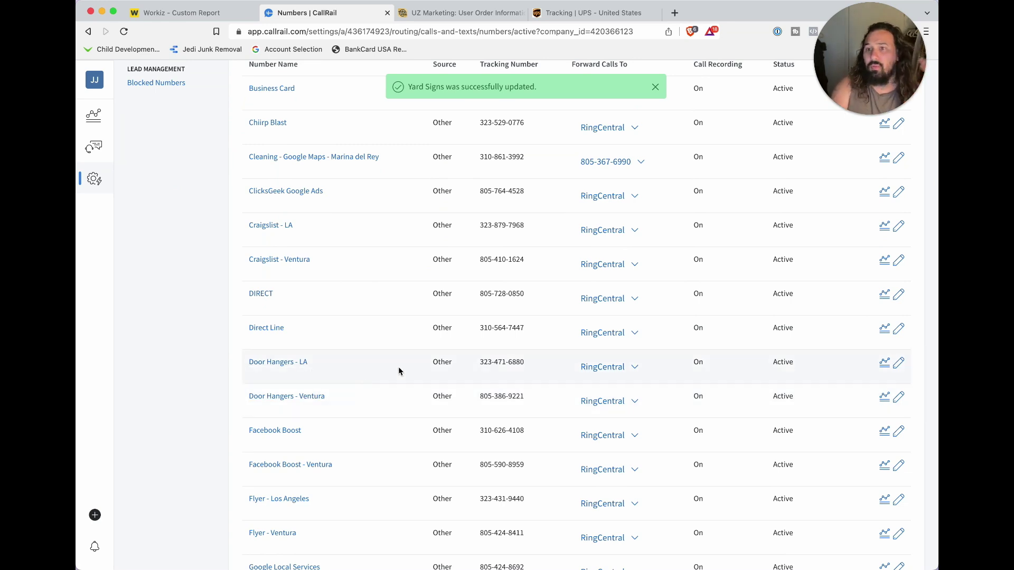
{"action": "scroll", "coordinate": [715, 253], "scroll_direction": "up", "scroll_amount": 5}
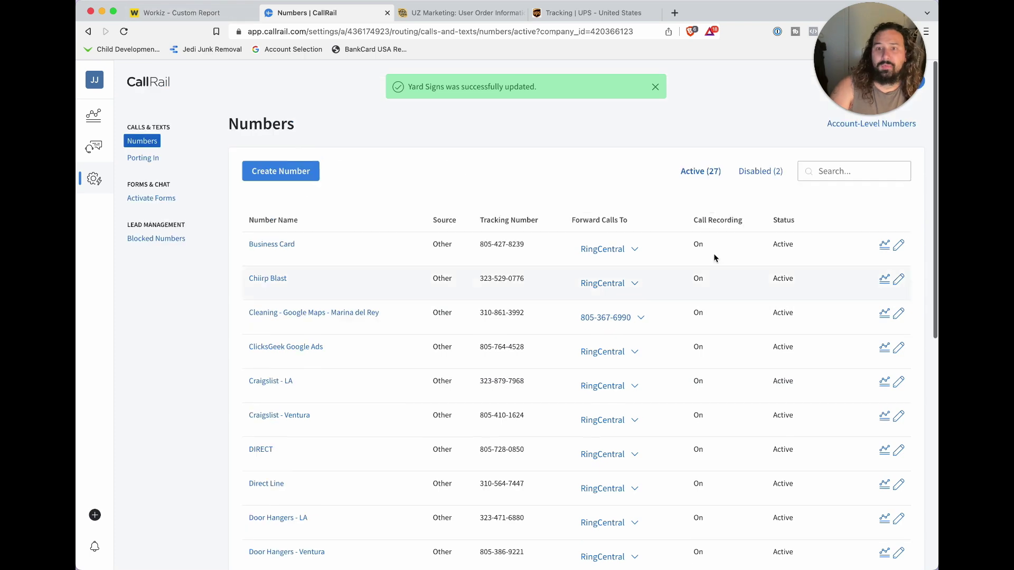
{"action": "key", "text": "ctrl+shift+Tab"}
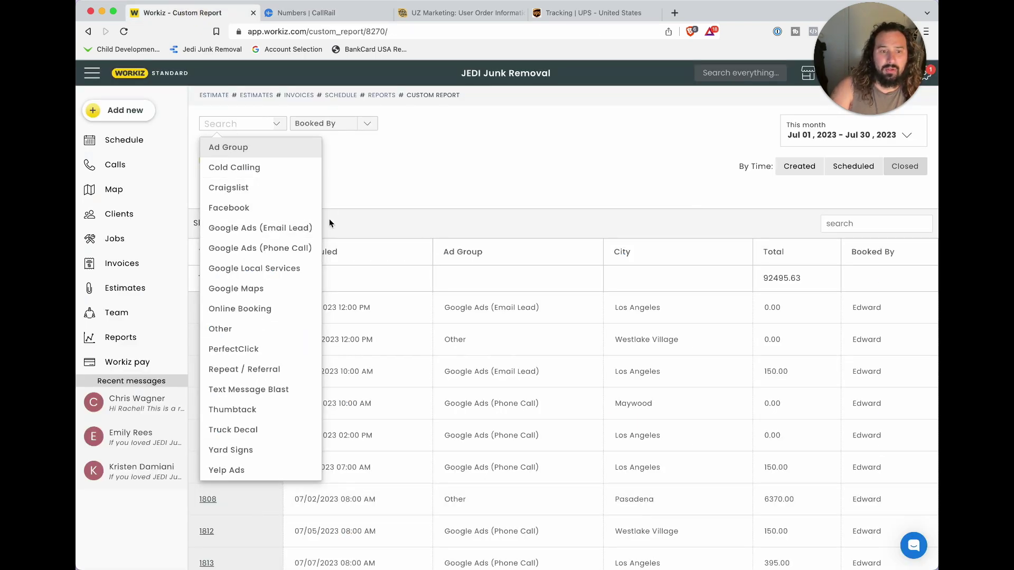
Filter to the Yard Signs ad group by scheduled date for This month: 10 jobs totalling 7460.75.
{"action": "left_click", "coordinate": [264, 453]}
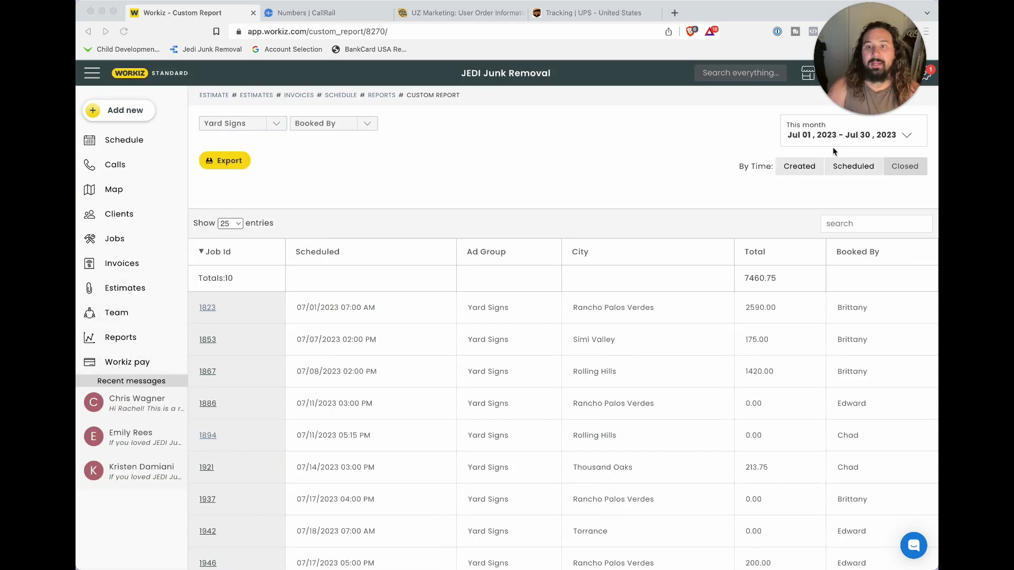
{"action": "scroll", "coordinate": [554, 358], "scroll_direction": "down", "scroll_amount": 3}
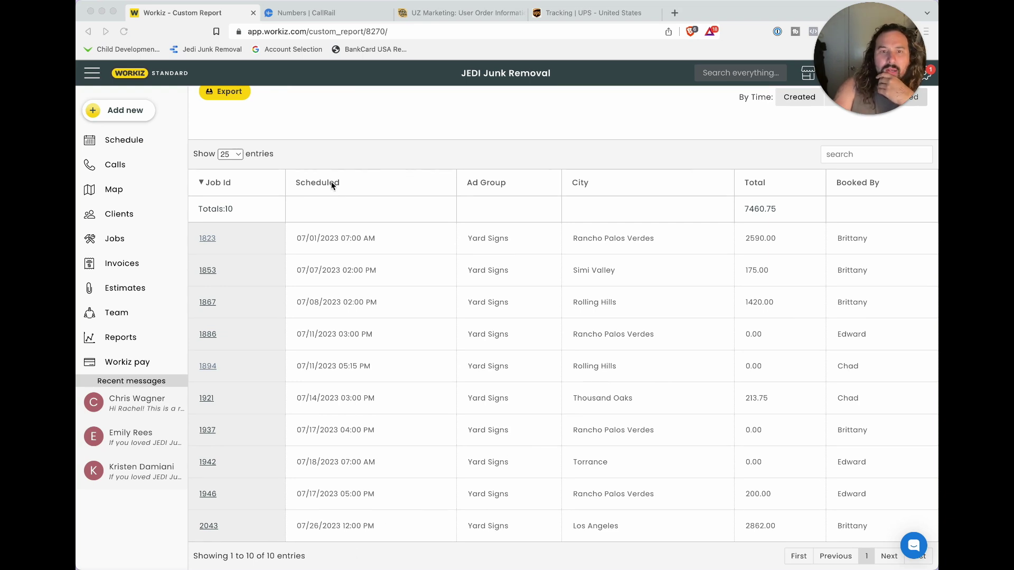
{"action": "scroll", "coordinate": [837, 140], "scroll_direction": "up", "scroll_amount": 2}
{"action": "left_click", "coordinate": [854, 166]}
{"action": "left_click", "coordinate": [799, 166]}
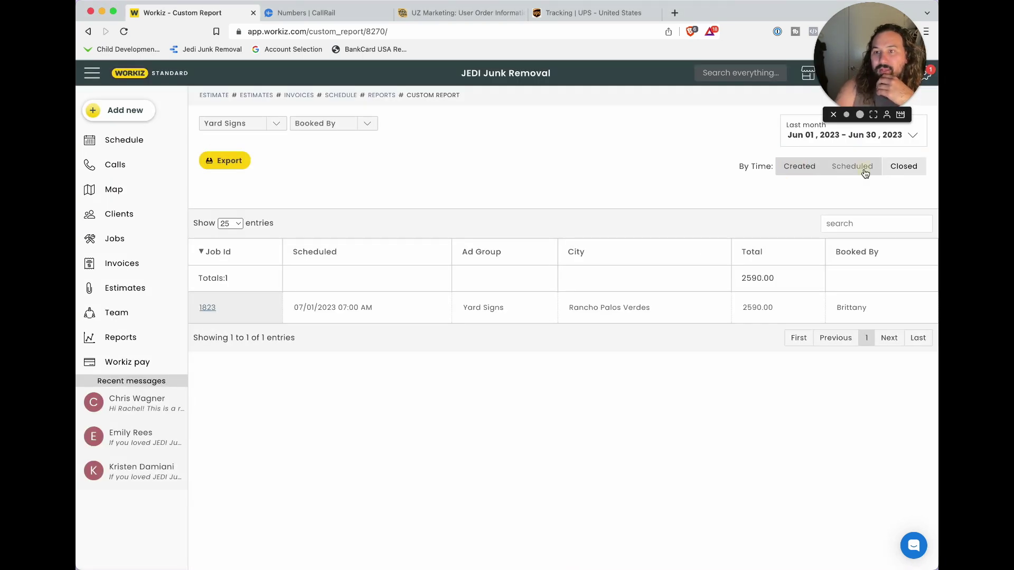
{"action": "left_click", "coordinate": [854, 166]}
{"action": "left_click", "coordinate": [910, 141]}
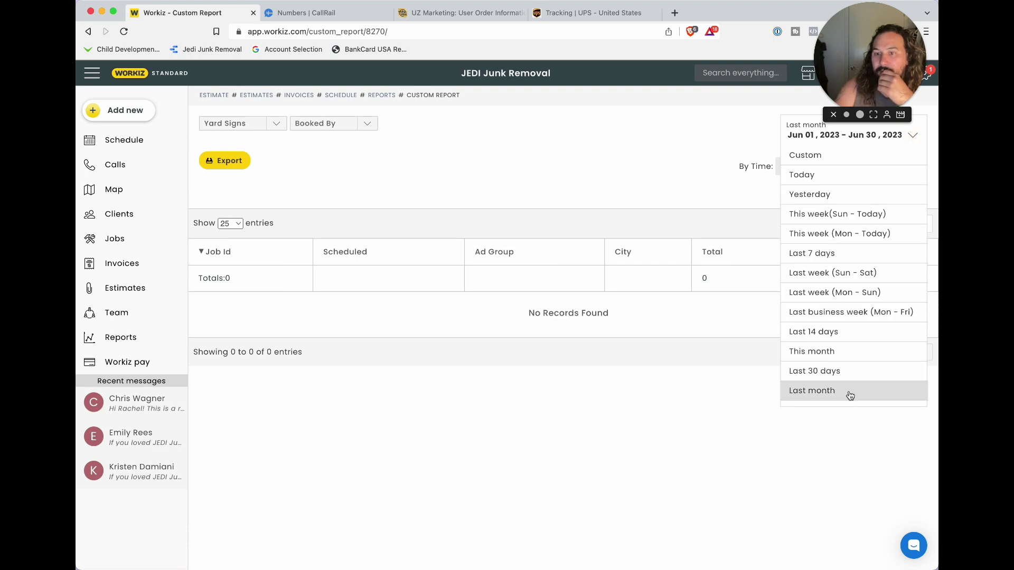
{"action": "left_click", "coordinate": [843, 362]}
{"action": "scroll", "coordinate": [482, 294], "scroll_direction": "down", "scroll_amount": 3}
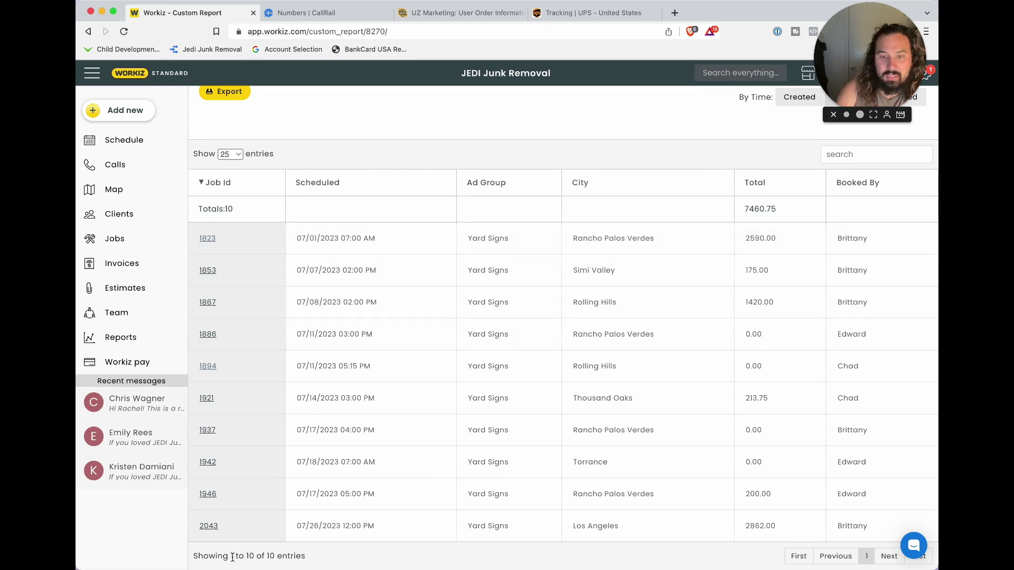
Calculate 6/46 and 6/43 in Alfred, about 0.130 and 0.140.
{"action": "key", "text": "alt+space"}
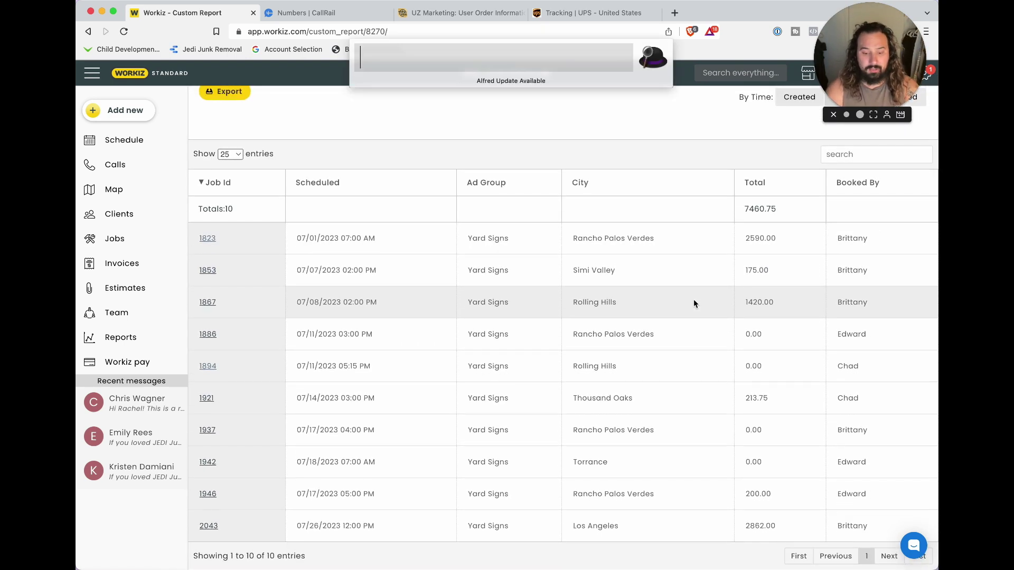
{"action": "type", "text": "10/46"}
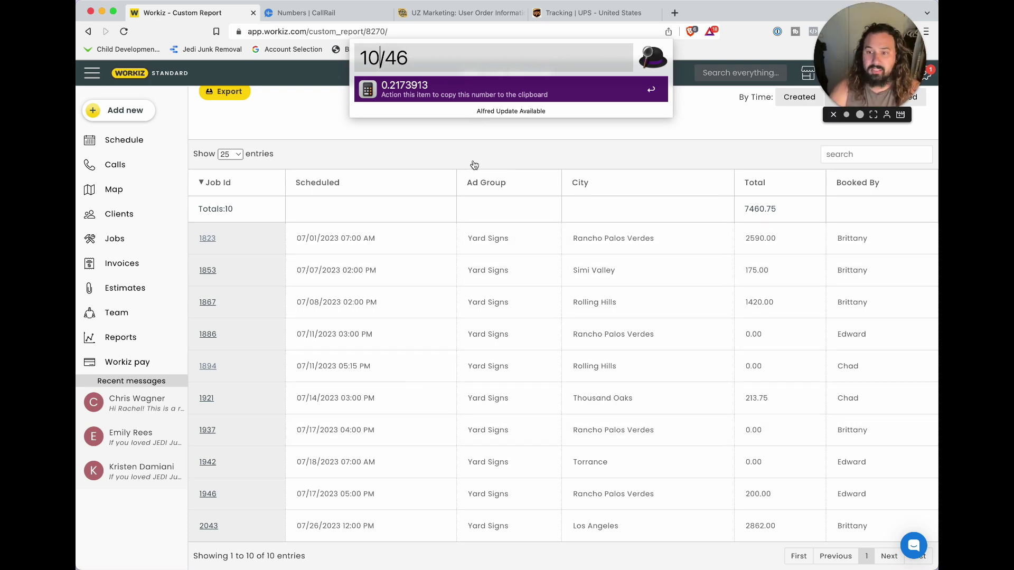
{"action": "key", "text": "BackSpace"}
{"action": "key", "text": "BackSpace"}
{"action": "type", "text": "6"}
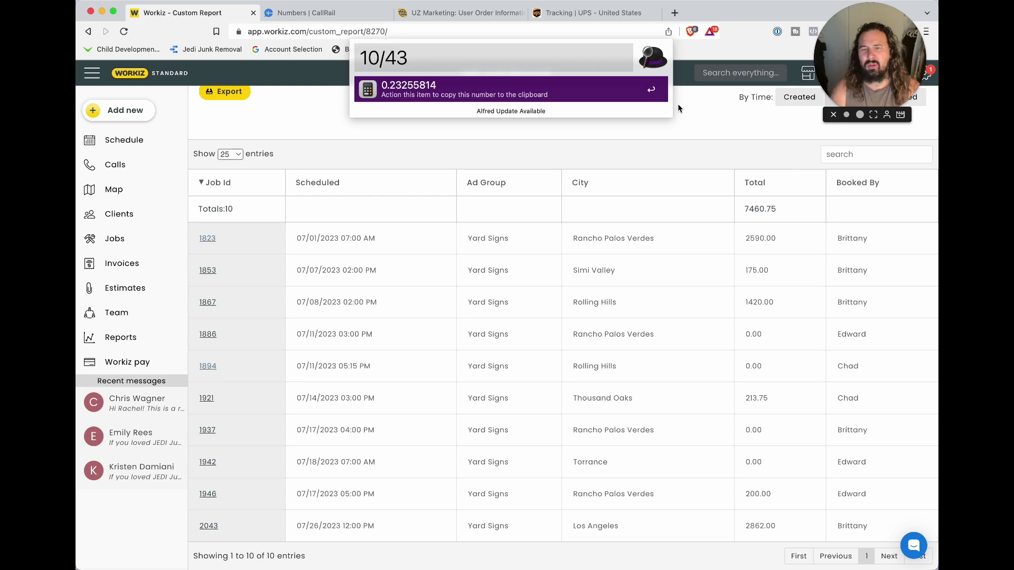
{"action": "key", "text": "BackSpace"}
{"action": "key", "text": "BackSpace"}
{"action": "type", "text": "6"}
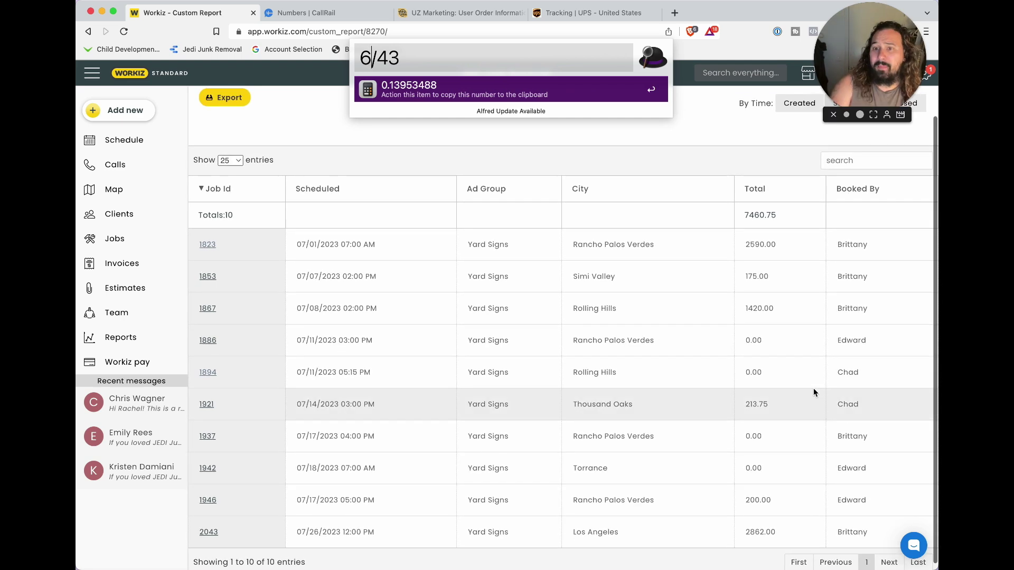
{"action": "key", "text": "Return"}
Highlight the 7460.75 Yard Signs revenue total in the Workiz report, then clear the selection.
{"action": "left_click_drag", "start_coordinate": [743, 215], "coordinate": [780, 216]}
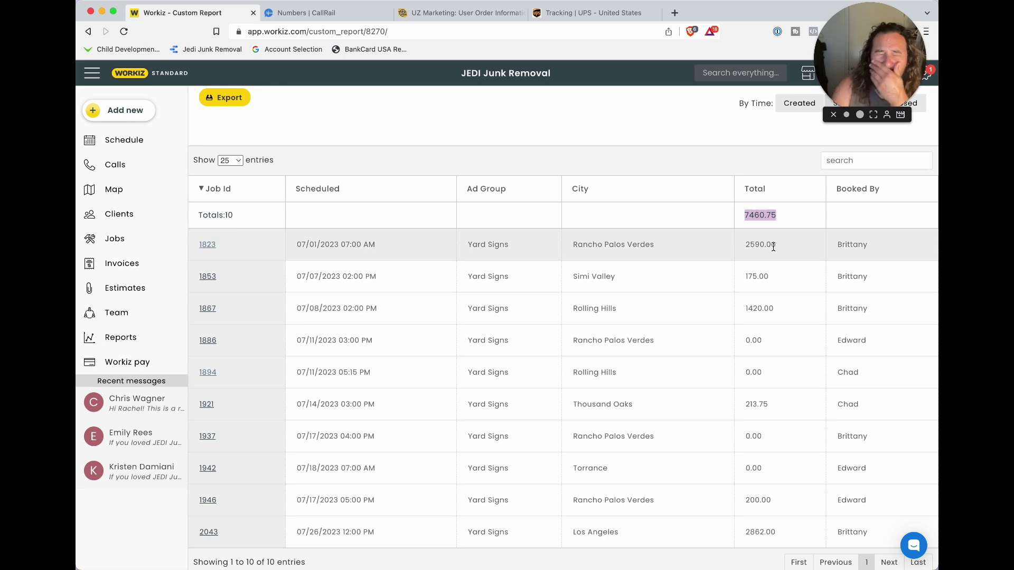
{"action": "scroll", "coordinate": [763, 241], "scroll_direction": "up", "scroll_amount": 1}
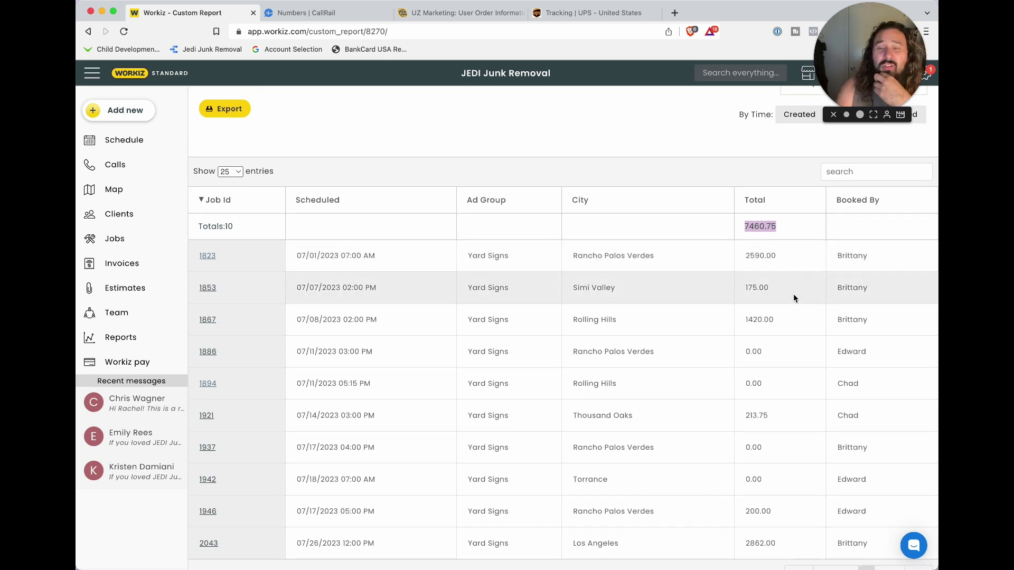
{"action": "scroll", "coordinate": [792, 267], "scroll_direction": "down", "scroll_amount": 1}
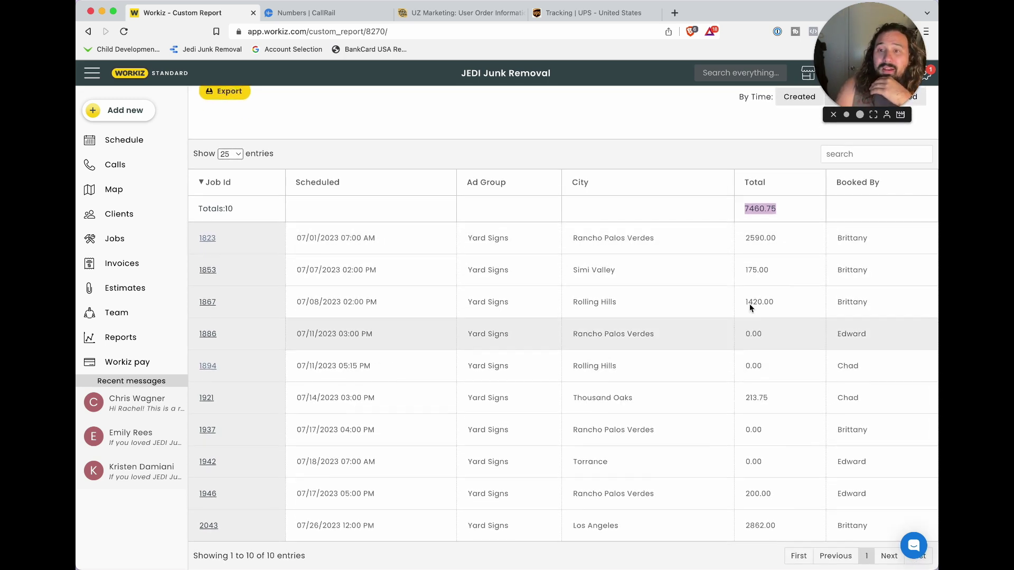
{"action": "left_click", "coordinate": [670, 129]}
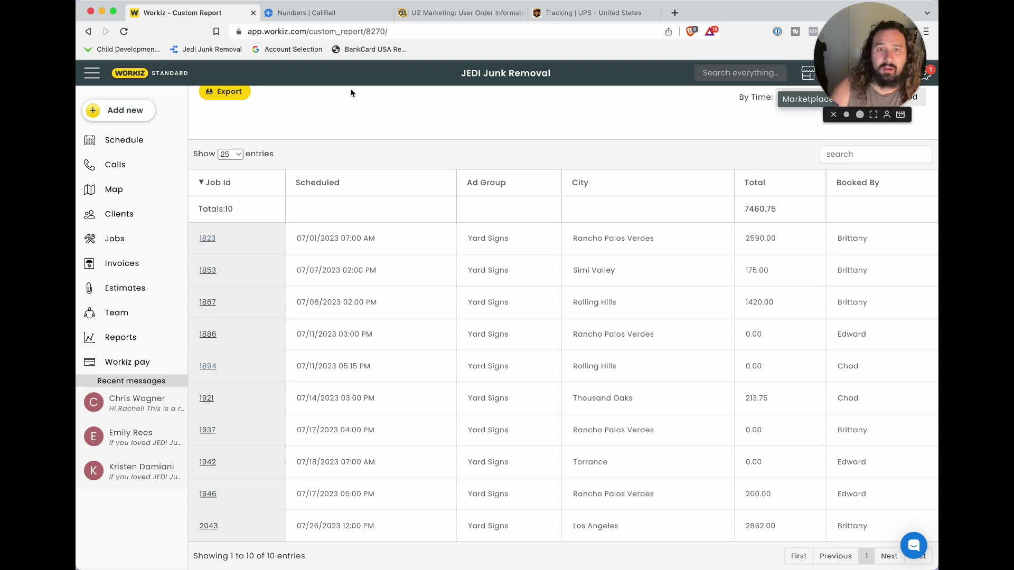
Calculate 7460/338 in Alfred (about 22.07), then switch to CallRail's Analytics home.
{"action": "key", "text": "alt+space"}
{"action": "type", "text": "3"}
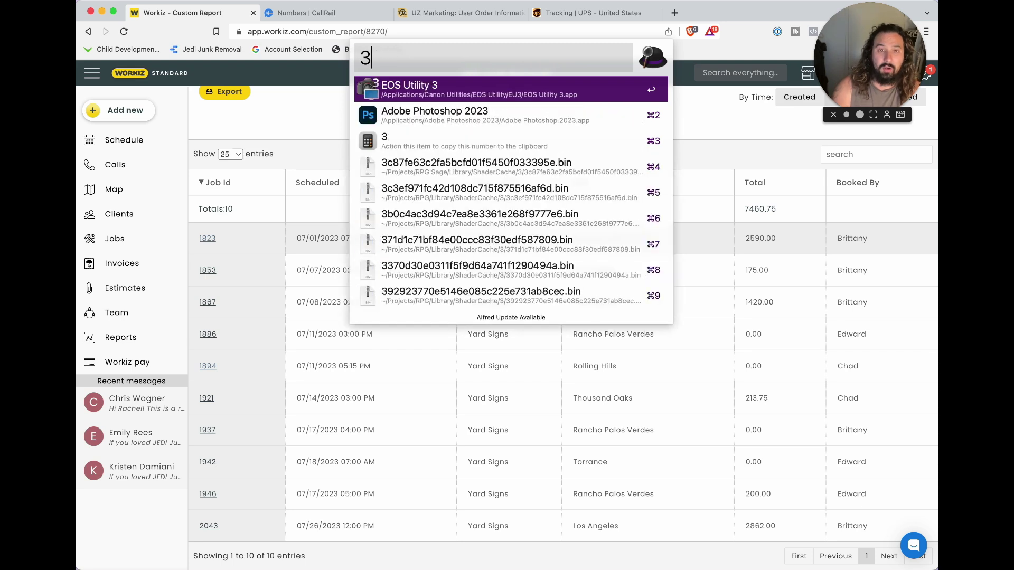
{"action": "key", "text": "Escape"}
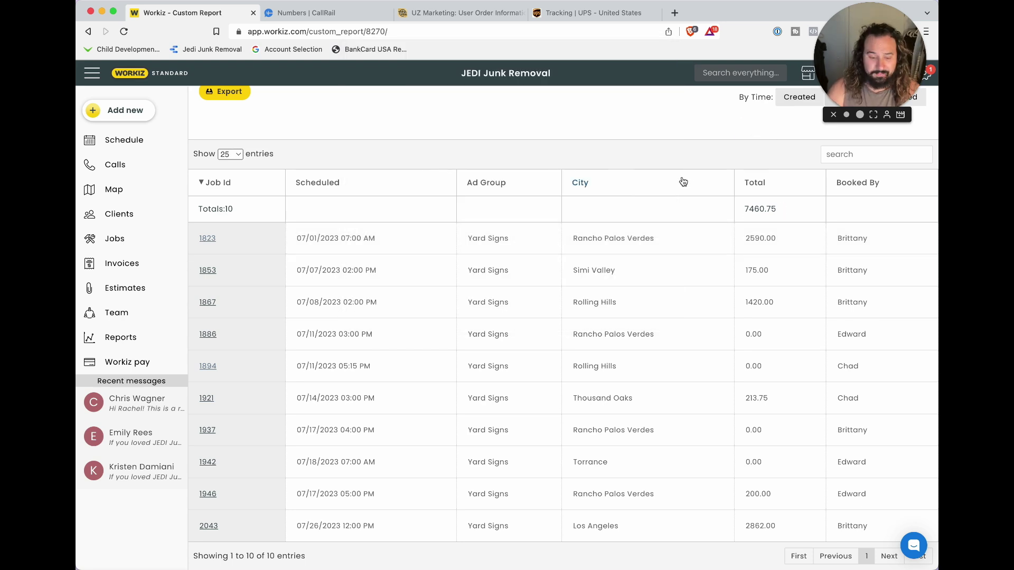
{"action": "key", "text": "alt+space"}
{"action": "type", "text": "7460/338"}
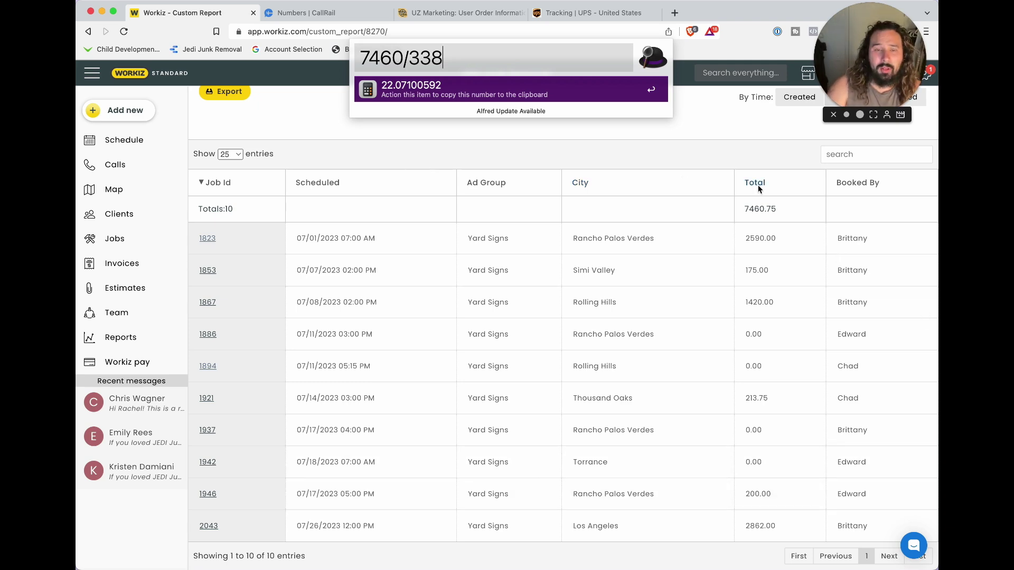
{"action": "key", "text": "Return"}
{"action": "scroll", "coordinate": [866, 465], "scroll_direction": "down", "scroll_amount": 1}
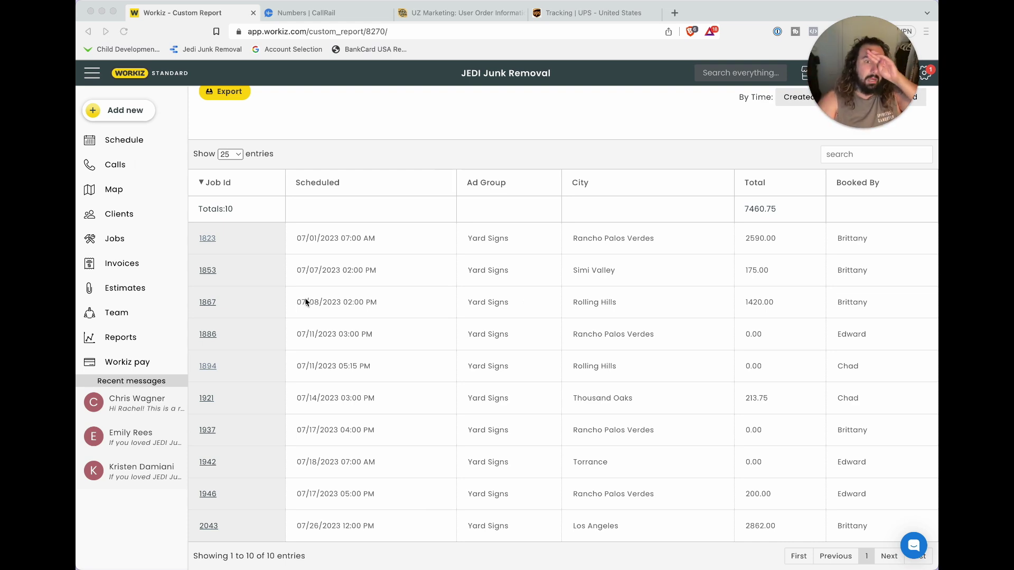
{"action": "left_click", "coordinate": [309, 14]}
Open CallRail's Lead Attribution by Source report from the analytics home.
{"action": "left_click", "coordinate": [93, 108]}
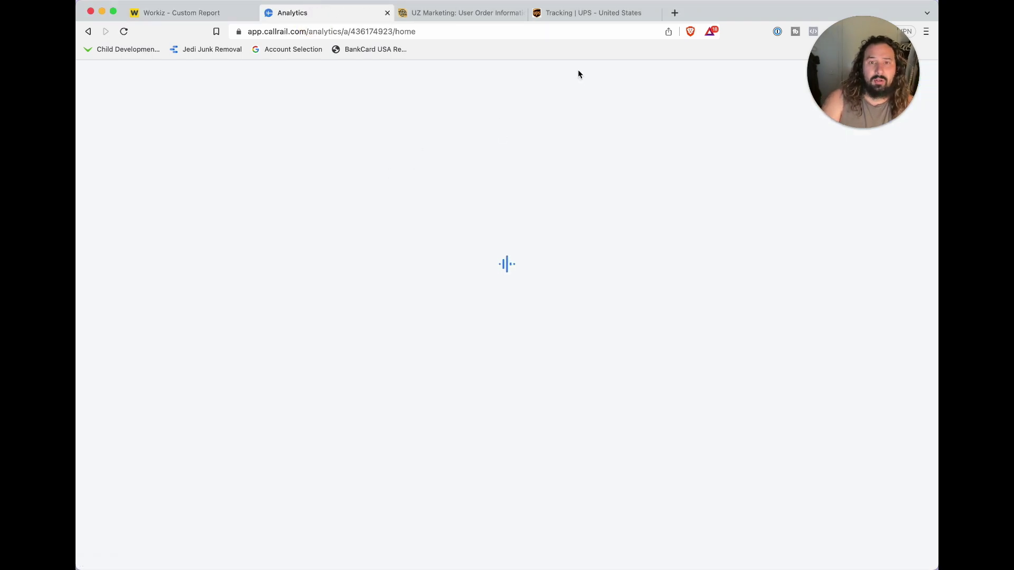
{"action": "left_click", "coordinate": [564, 81]}
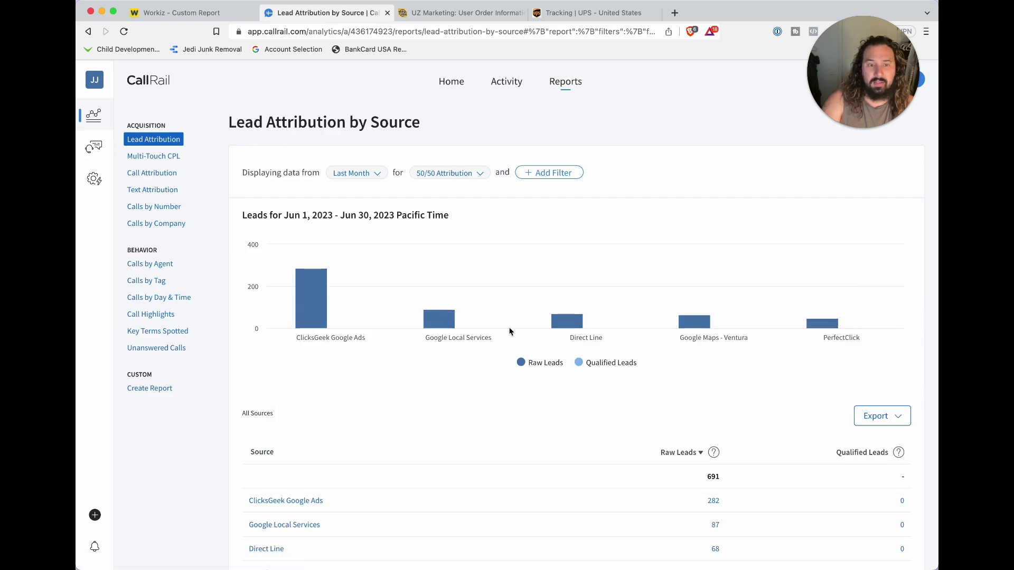
{"action": "scroll", "coordinate": [510, 331], "scroll_direction": "down", "scroll_amount": 6}
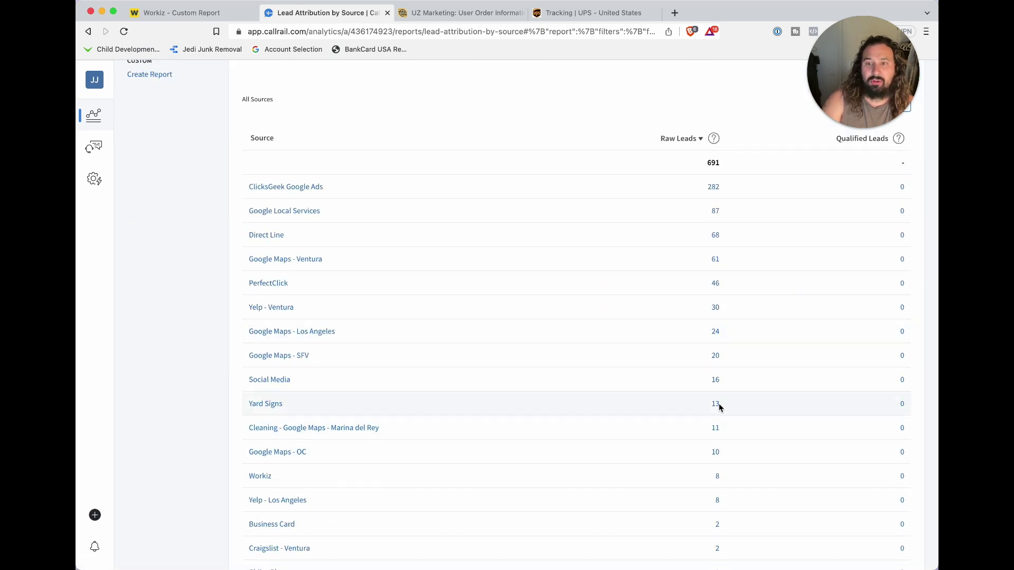
{"action": "scroll", "coordinate": [719, 407], "scroll_direction": "up", "scroll_amount": 6}
{"action": "scroll", "coordinate": [534, 356], "scroll_direction": "down", "scroll_amount": 5}
{"action": "scroll", "coordinate": [534, 355], "scroll_direction": "up", "scroll_amount": 5}
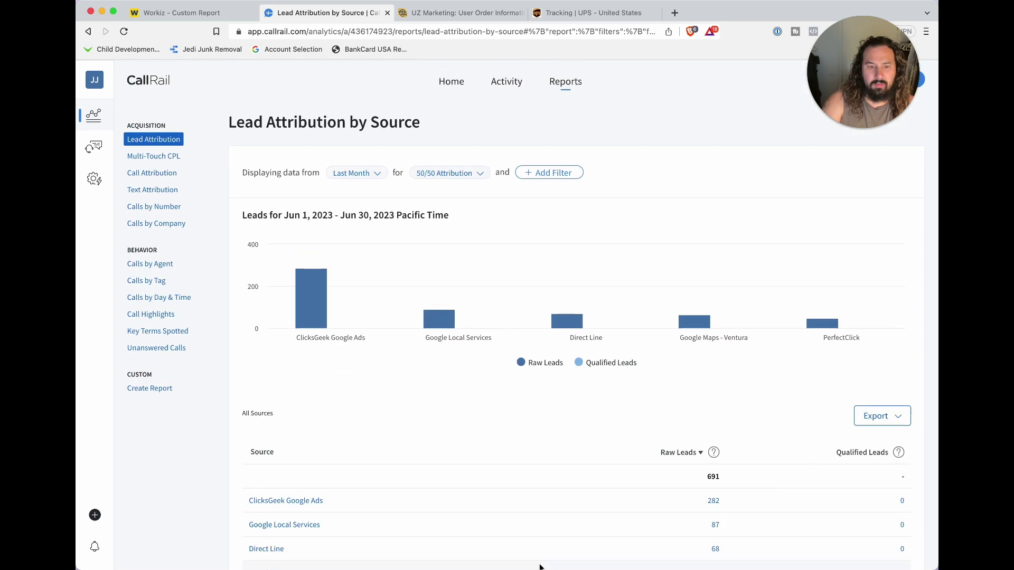
{"action": "scroll", "coordinate": [538, 563], "scroll_direction": "down", "scroll_amount": 4}
{"action": "scroll", "coordinate": [539, 563], "scroll_direction": "up", "scroll_amount": 4}
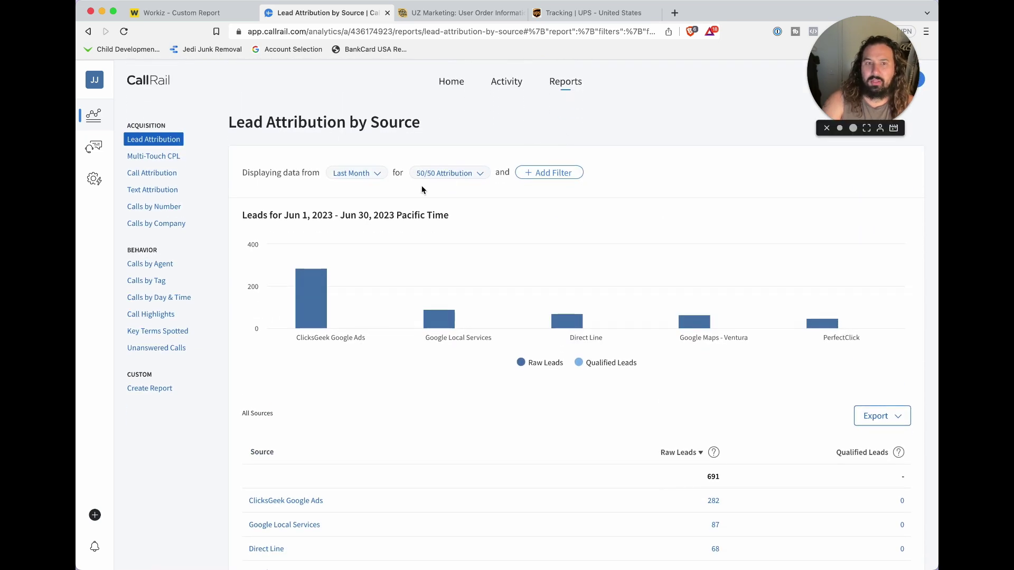
Set the report to This Month, showing 33 Yard Signs leads, then return to Workiz's yard-sign report.
{"action": "left_click", "coordinate": [379, 173]}
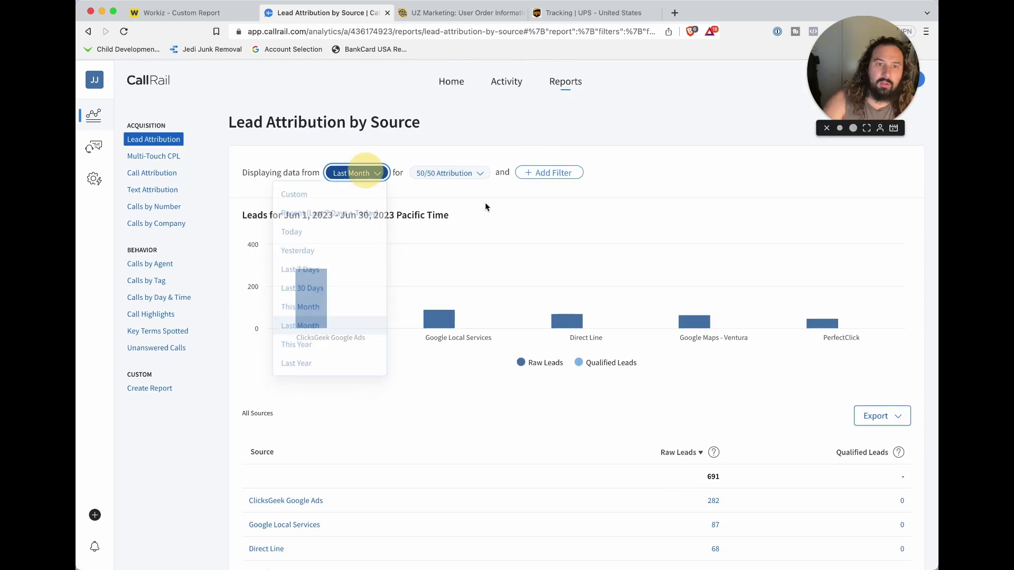
{"action": "left_click", "coordinate": [344, 312]}
{"action": "scroll", "coordinate": [860, 264], "scroll_direction": "down", "scroll_amount": 5}
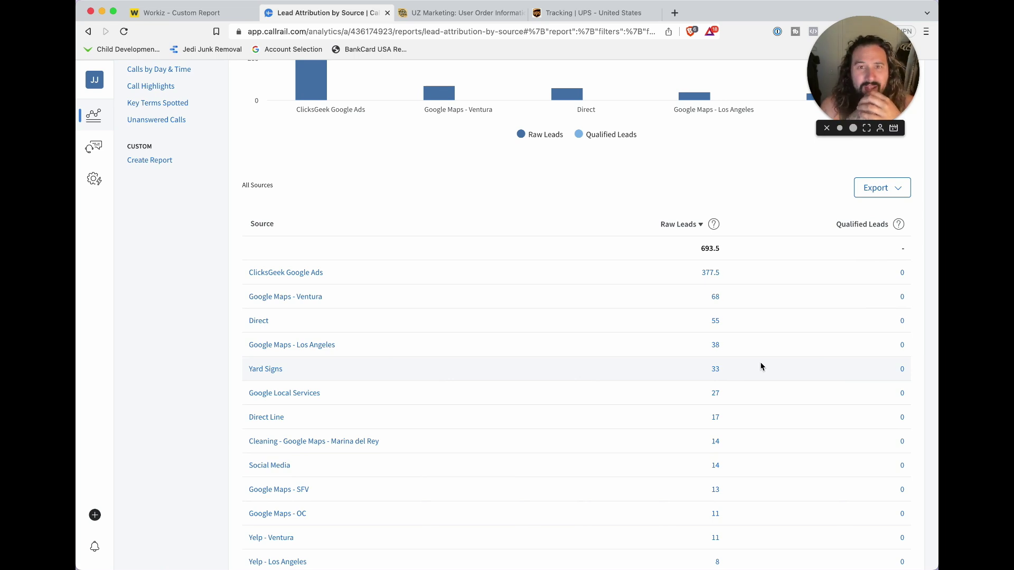
{"action": "left_click", "coordinate": [232, 12]}
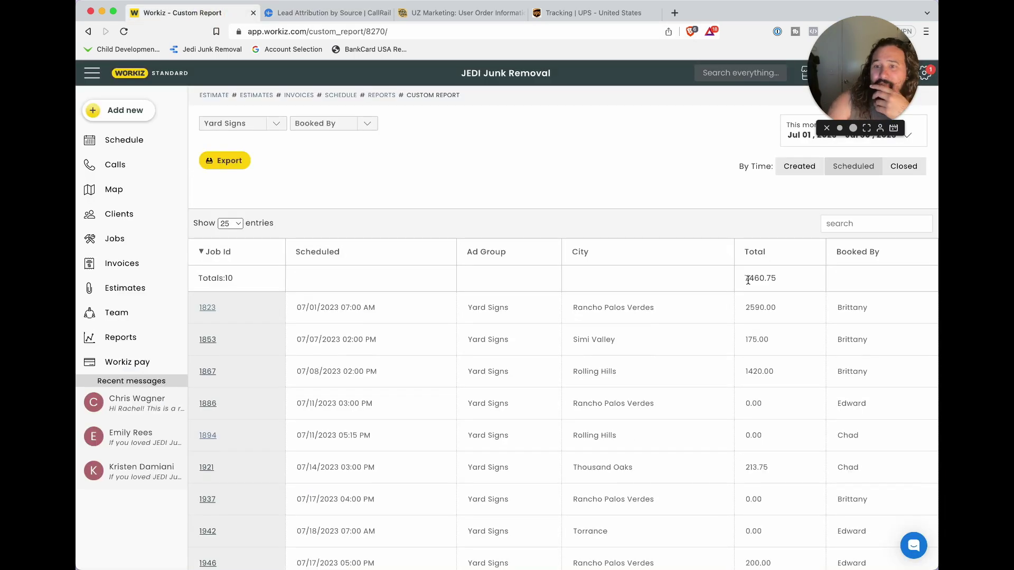
{"action": "left_click_drag", "start_coordinate": [926, 33], "coordinate": [905, 30]}
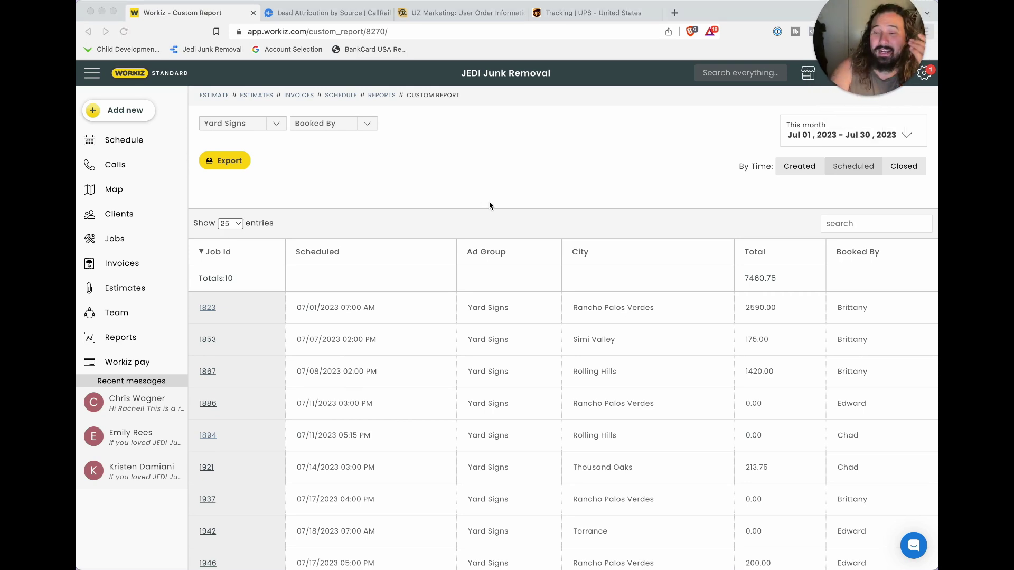
{"action": "scroll", "coordinate": [489, 202], "scroll_direction": "down", "scroll_amount": 1}
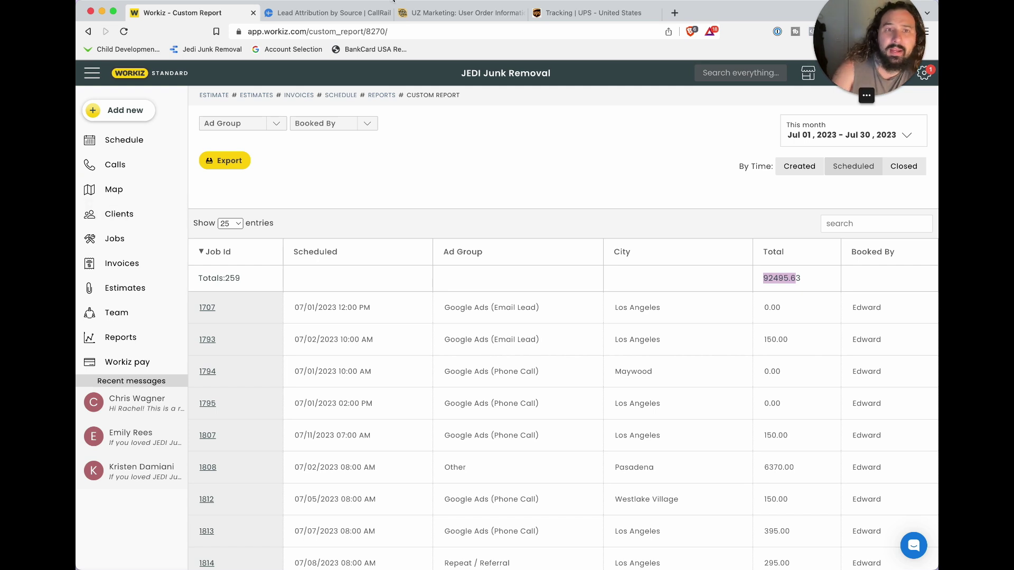
{"action": "left_click", "coordinate": [348, 15]}
{"action": "scroll", "coordinate": [455, 175], "scroll_direction": "up", "scroll_amount": 5}
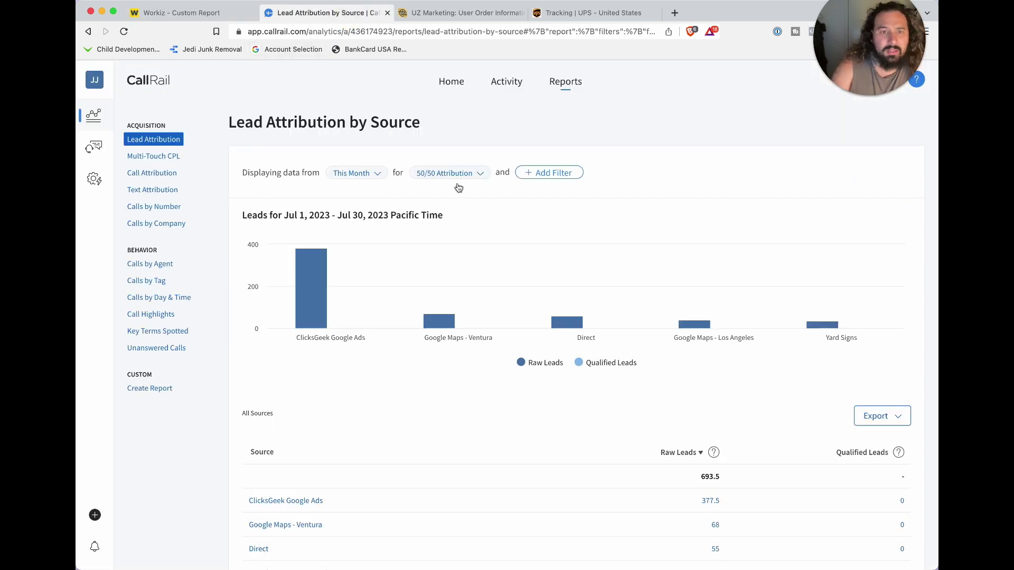
{"action": "scroll", "coordinate": [528, 222], "scroll_direction": "down", "scroll_amount": 2}
{"action": "scroll", "coordinate": [597, 249], "scroll_direction": "up", "scroll_amount": 2}
{"action": "key", "text": "ctrl+Tab"}
{"action": "scroll", "coordinate": [750, 388], "scroll_direction": "down", "scroll_amount": 2}
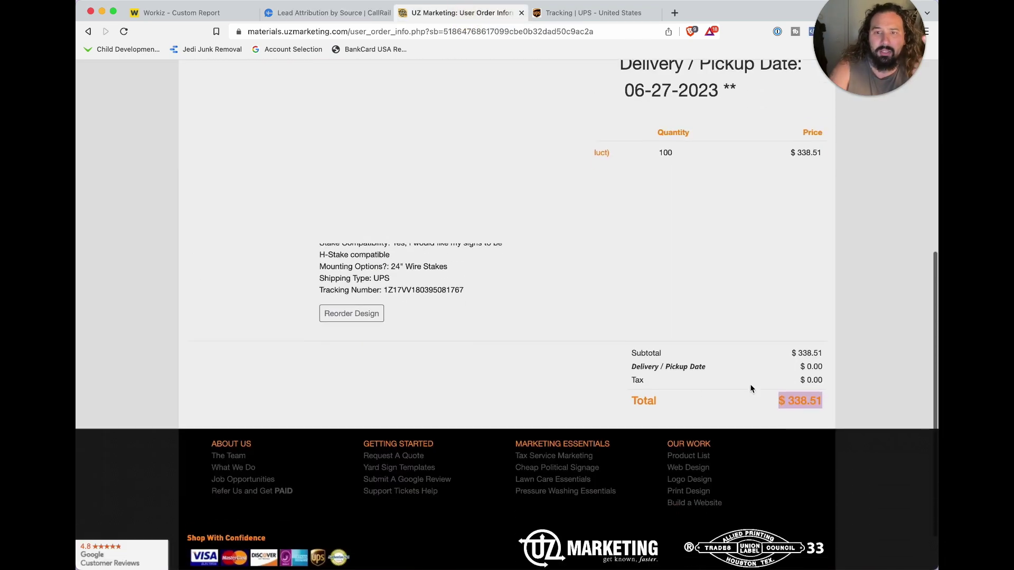
{"action": "scroll", "coordinate": [751, 389], "scroll_direction": "up", "scroll_amount": 5}
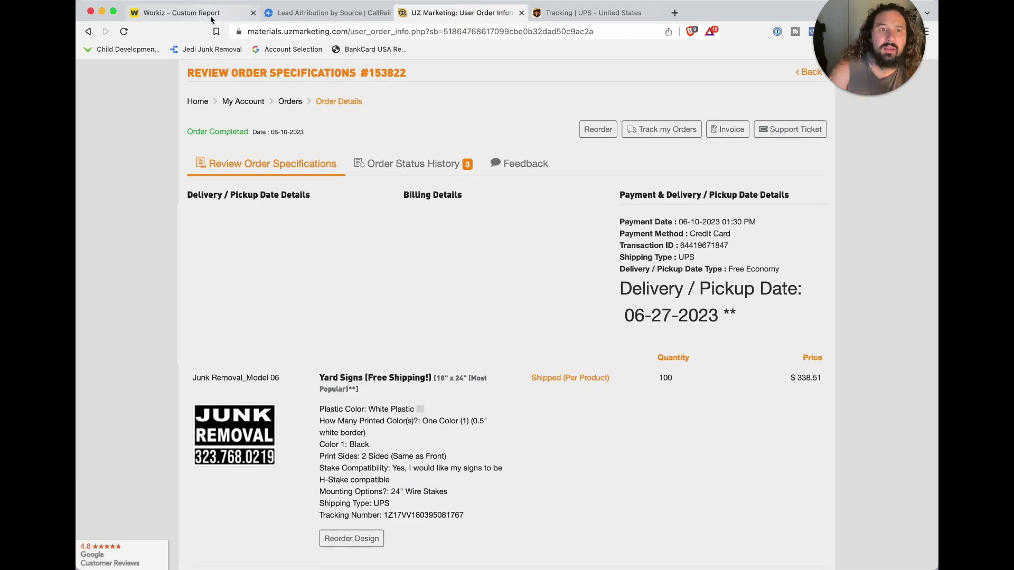
{"action": "left_click", "coordinate": [211, 20]}
{"action": "scroll", "coordinate": [750, 337], "scroll_direction": "down", "scroll_amount": 5}
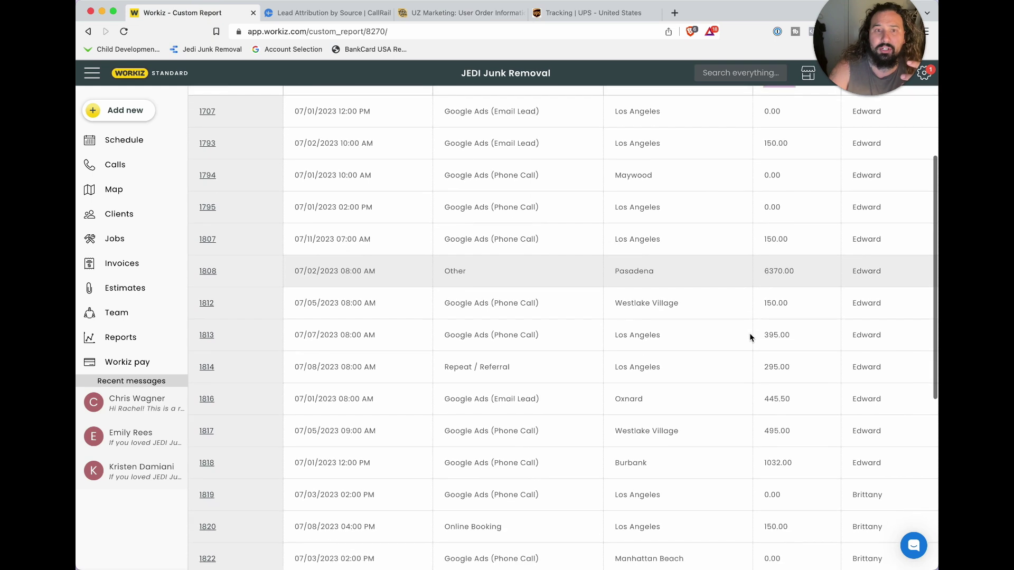
{"action": "scroll", "coordinate": [749, 337], "scroll_direction": "up", "scroll_amount": 4}
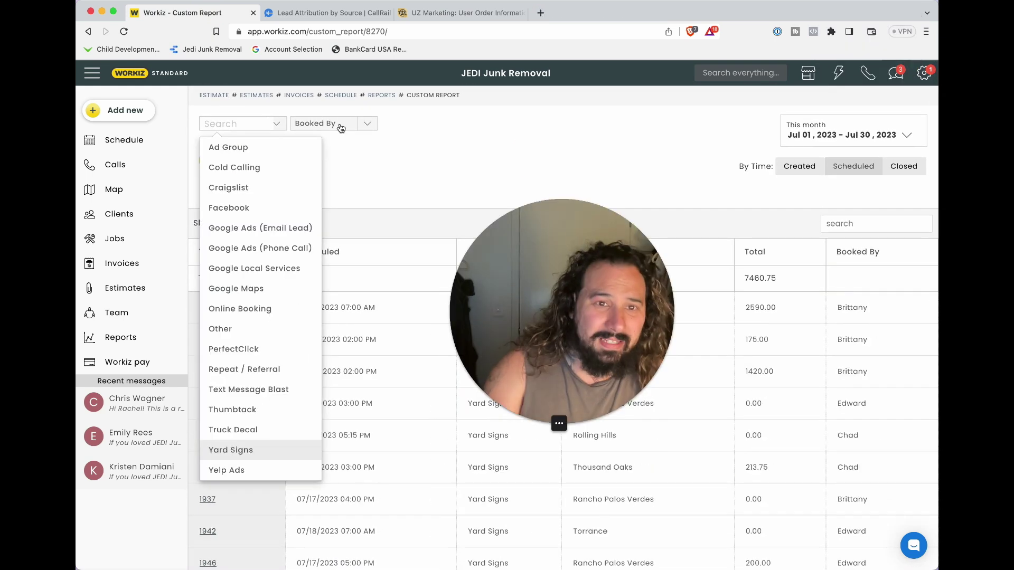
{"action": "left_click", "coordinate": [397, 140]}
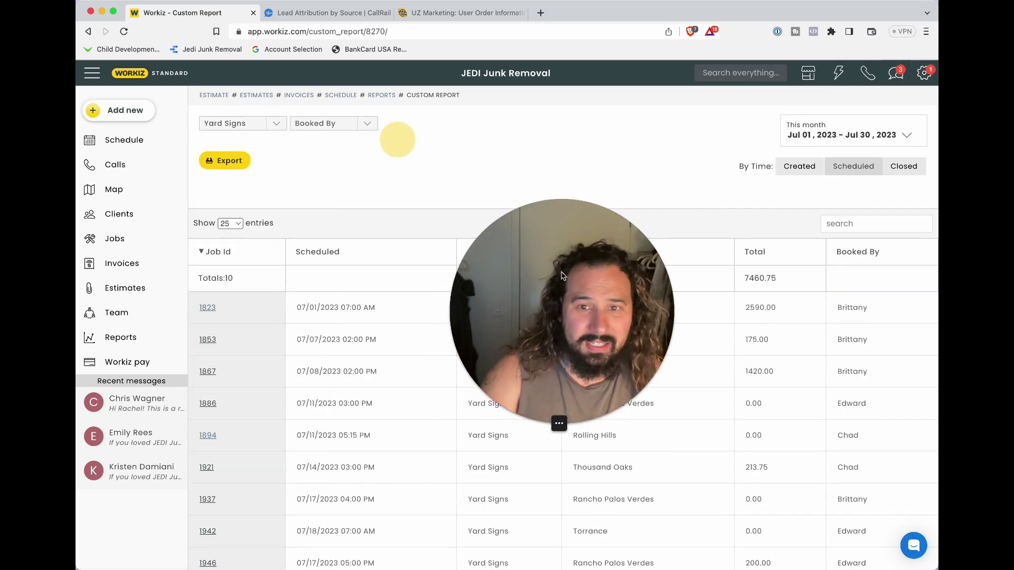
{"action": "left_click_drag", "start_coordinate": [562, 275], "coordinate": [532, 271]}
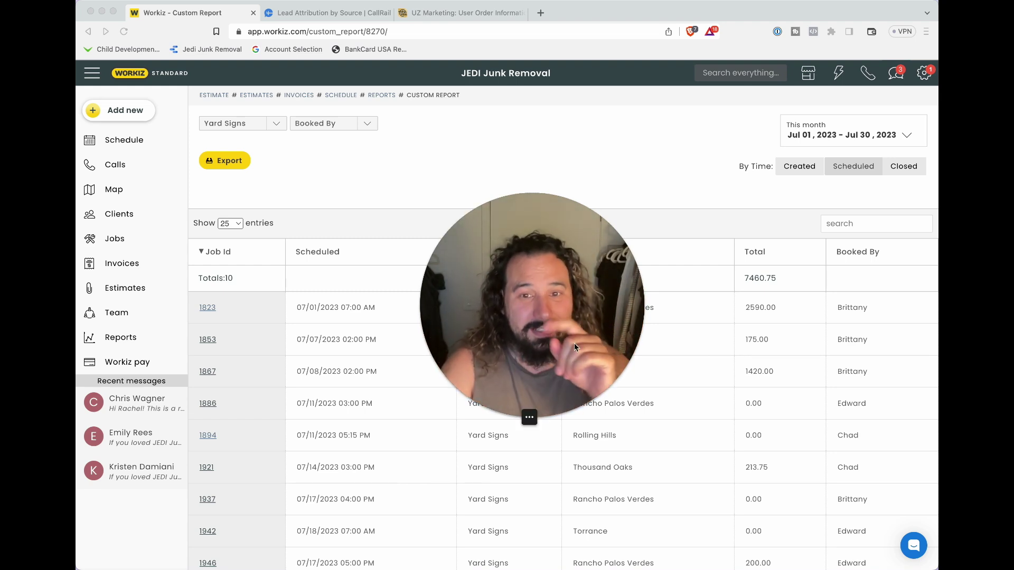
{"action": "mouse_move", "coordinate": [530, 417]}
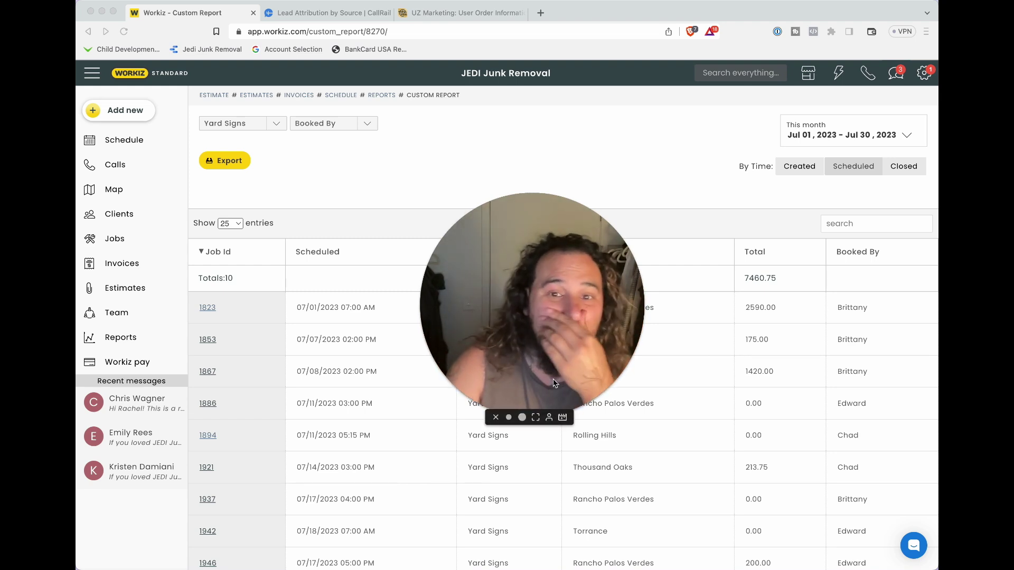
{"action": "left_click", "coordinate": [508, 418]}
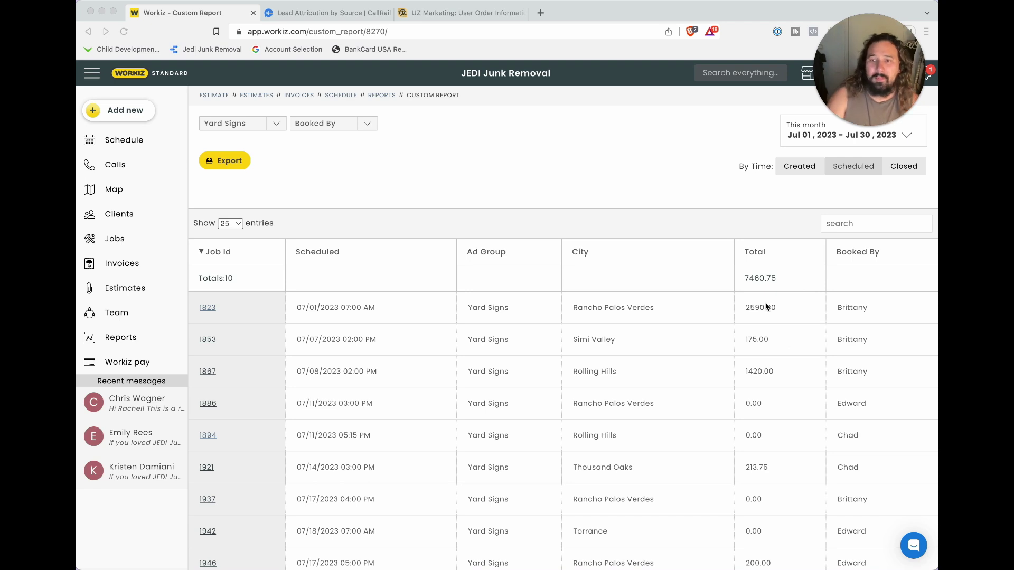
{"action": "left_click", "coordinate": [808, 284]}
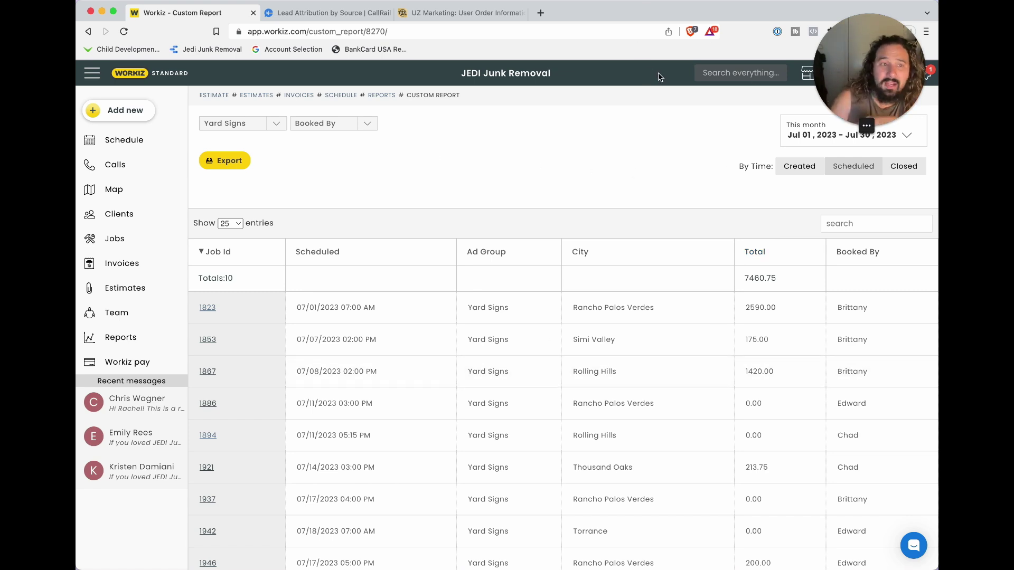
{"action": "left_click_drag", "start_coordinate": [911, 76], "coordinate": [881, 85]}
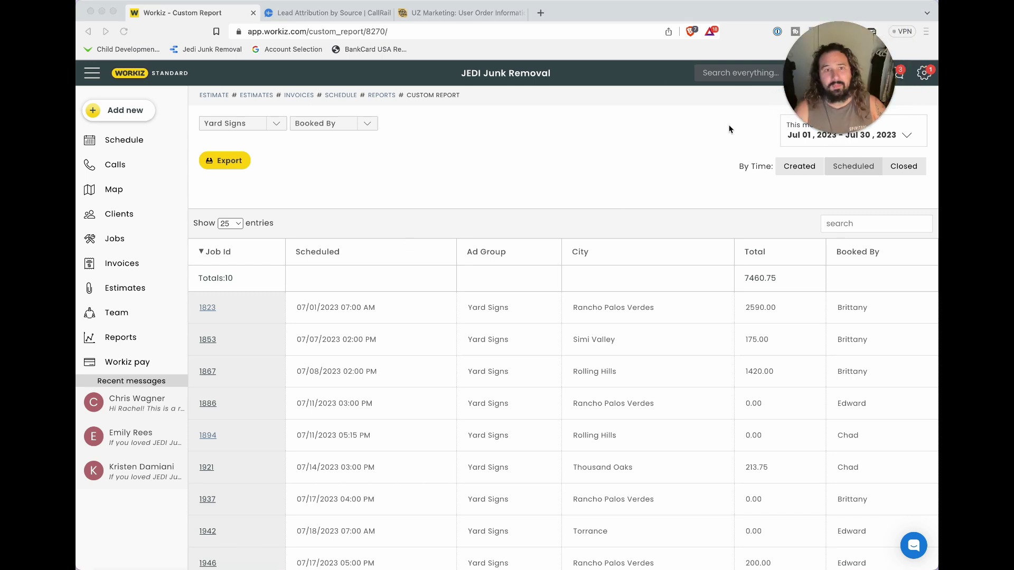